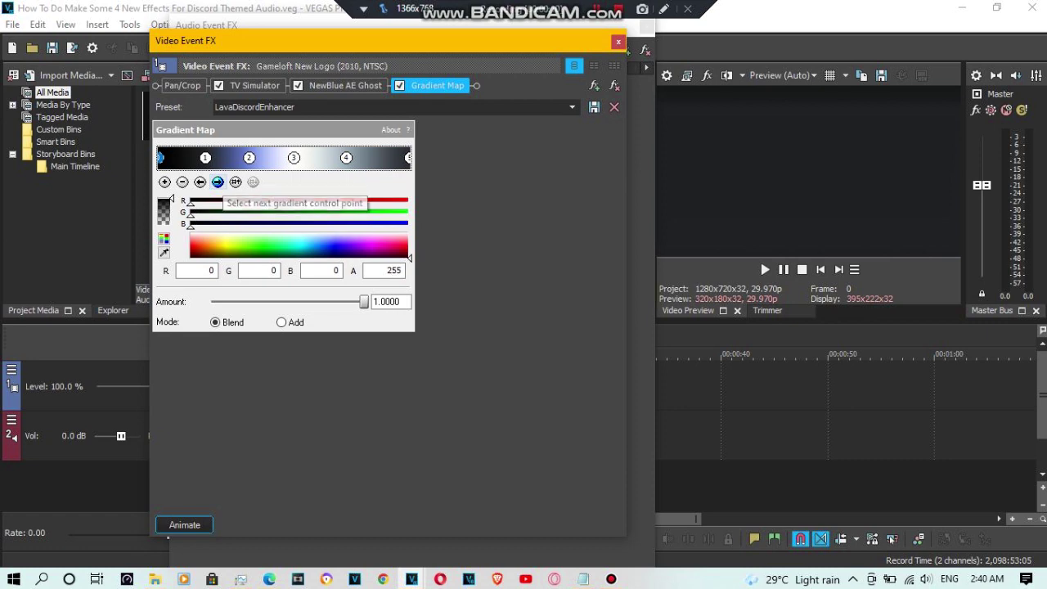
- Step through the Gradient Map control points of the LavaDiscordEnhancer preset to examine each point's RGB values
left_click(218, 182)
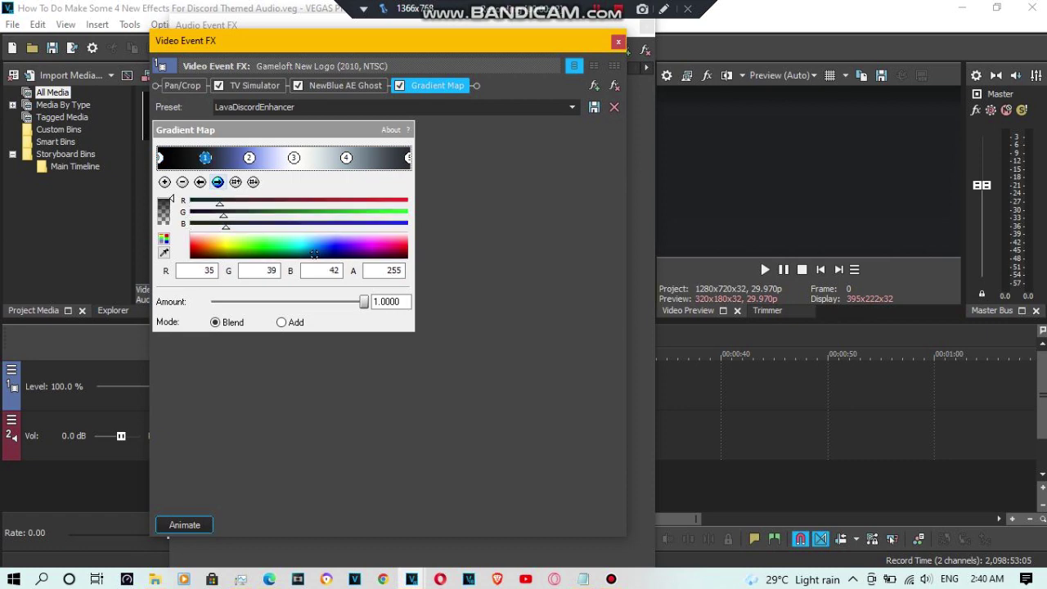
left_click(217, 181)
left_click(218, 182)
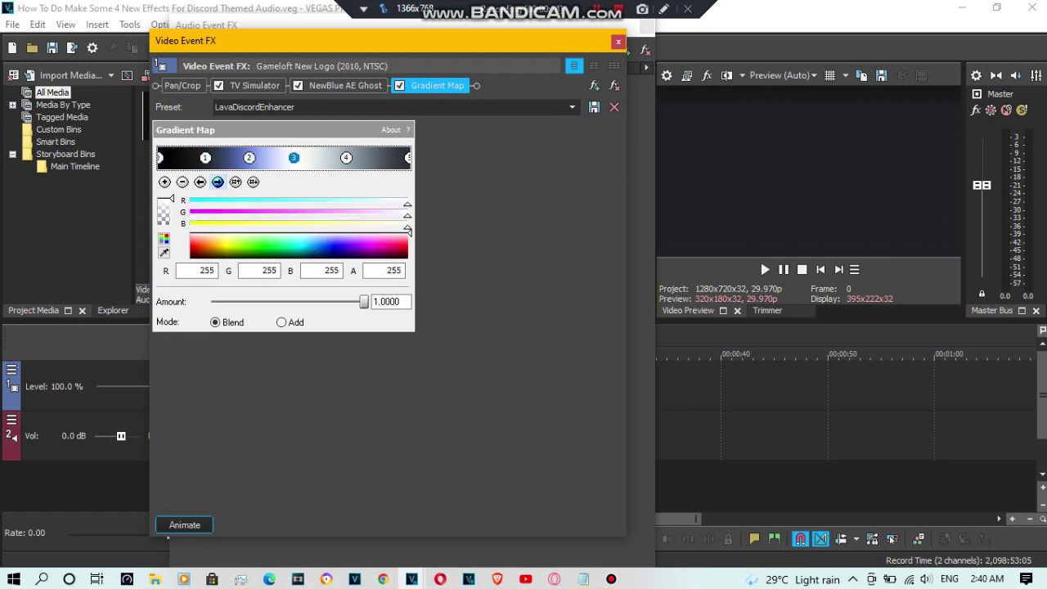
left_click(218, 182)
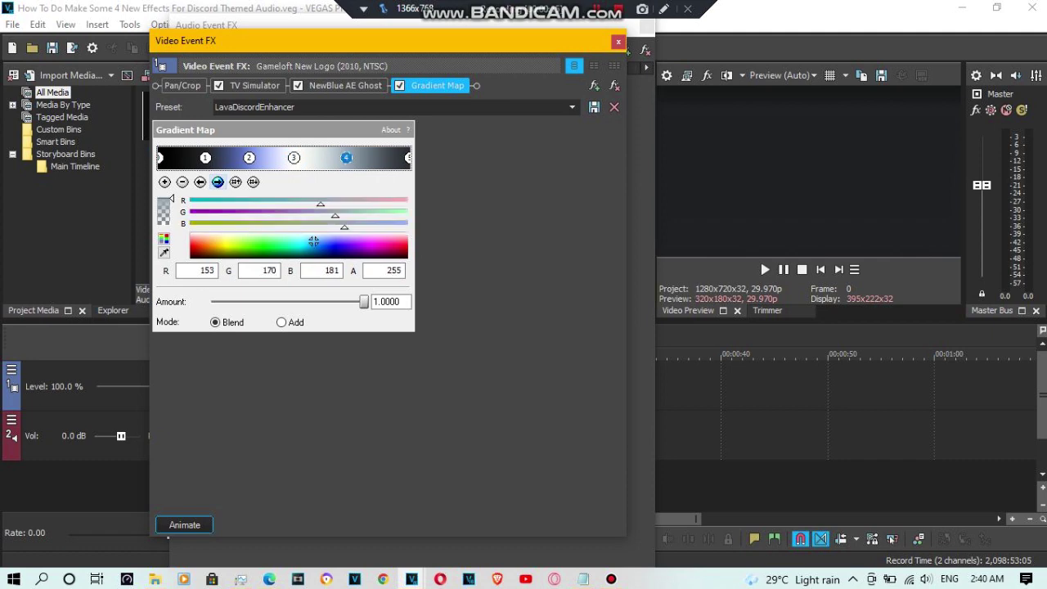
left_click(218, 182)
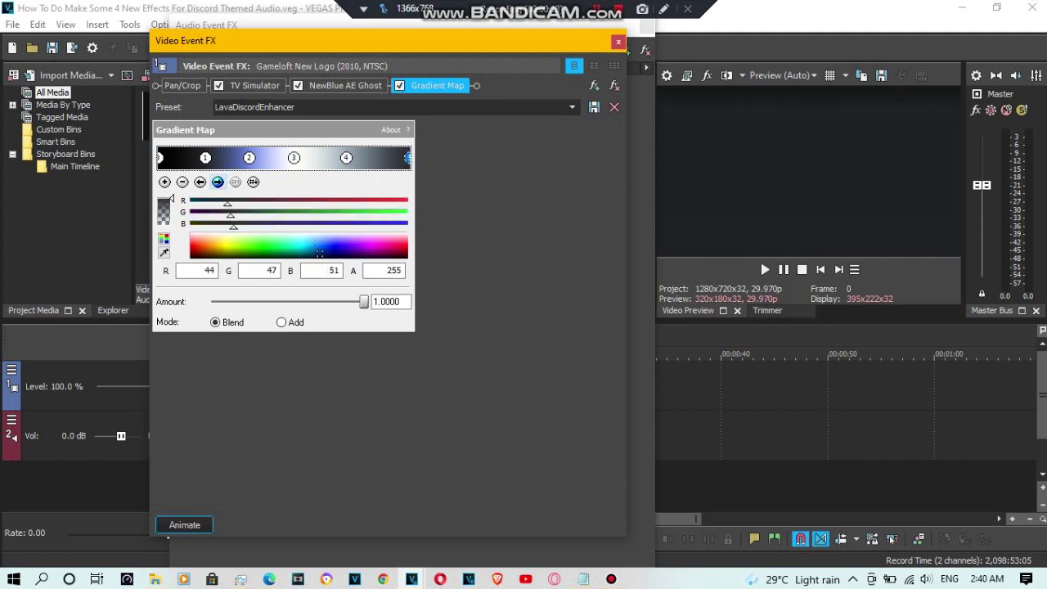
- In the audio event effects, choose the Metal tank preset for Reverb and the Robot preset for ExpressFX Delay
left_click(640, 92)
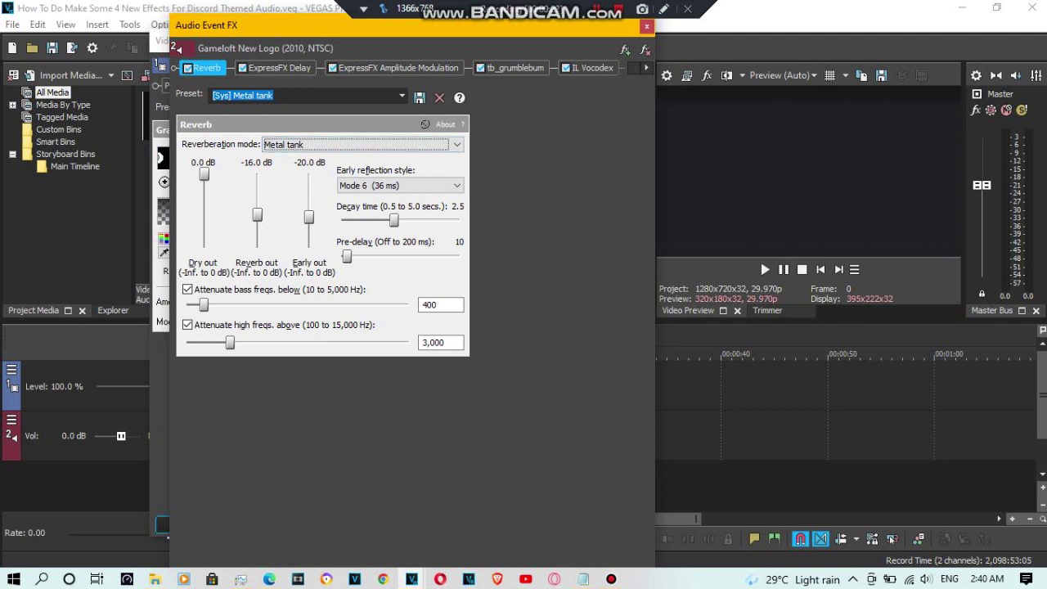
left_click(402, 95)
left_click(245, 189)
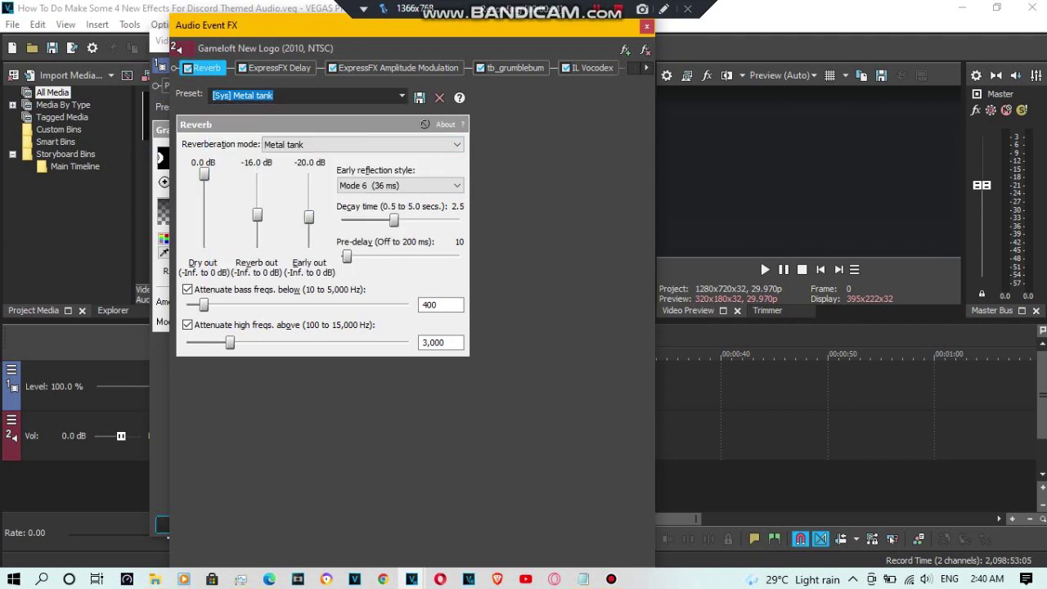
left_click(279, 67)
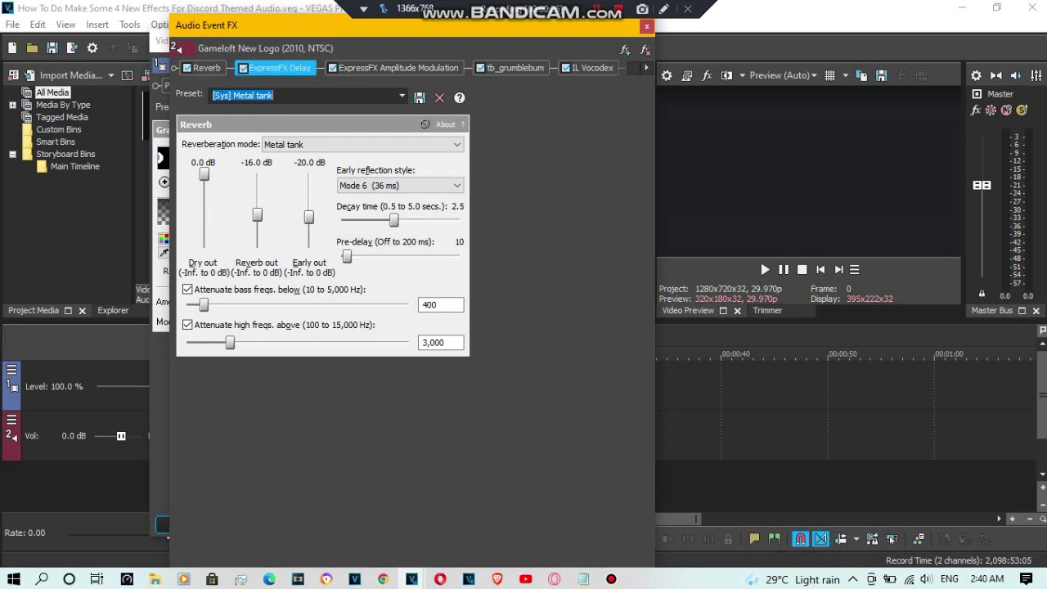
left_click(373, 96)
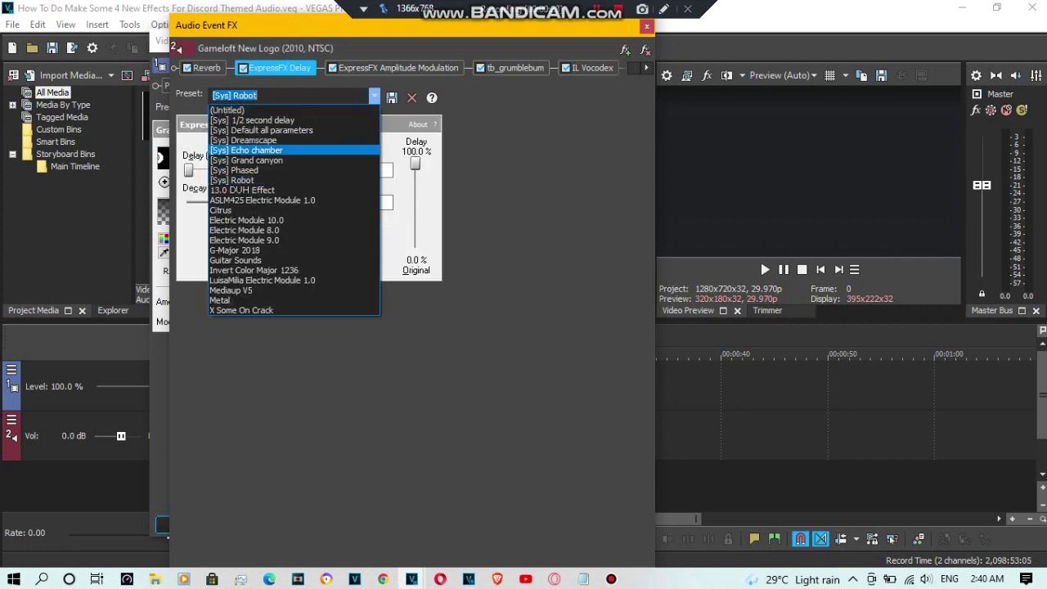
left_click(237, 179)
- Choose the LavaEnhancer preset for the ExpressFX Amplitude Modulation effect and check its rate value
left_click(398, 67)
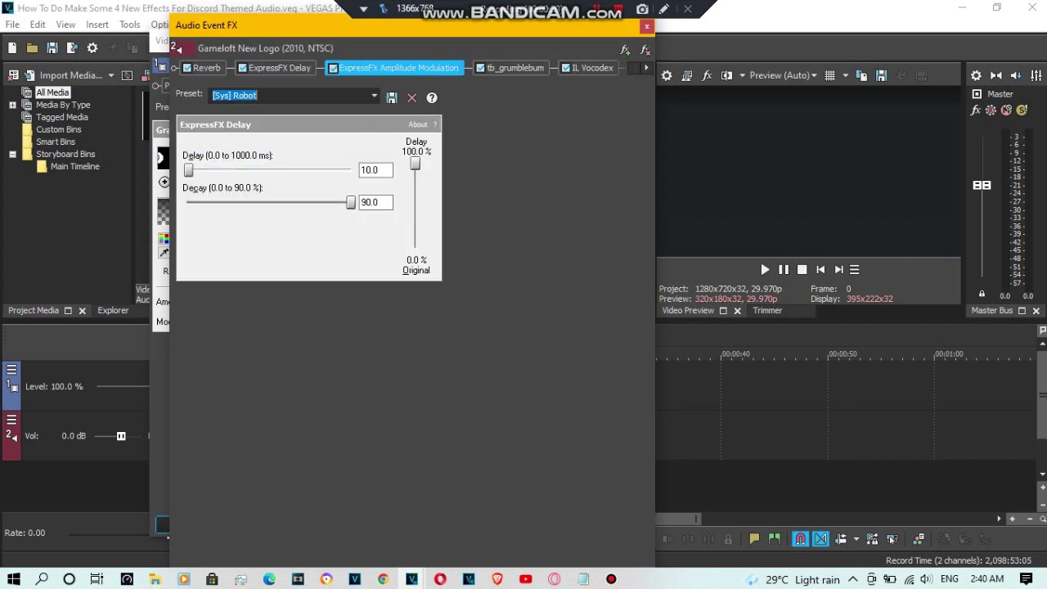
left_click(432, 96)
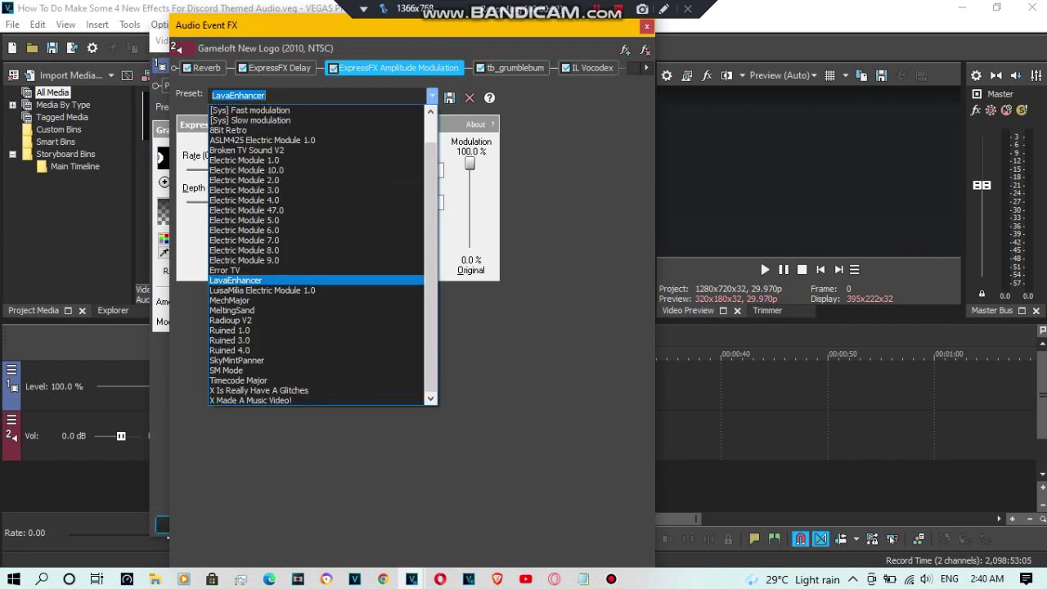
left_click(245, 280)
left_click_drag(430, 170, 400, 170)
left_click(417, 171)
- Examine the tb_grumblebum effect's controls and its preset list without changing the preset
left_click(515, 68)
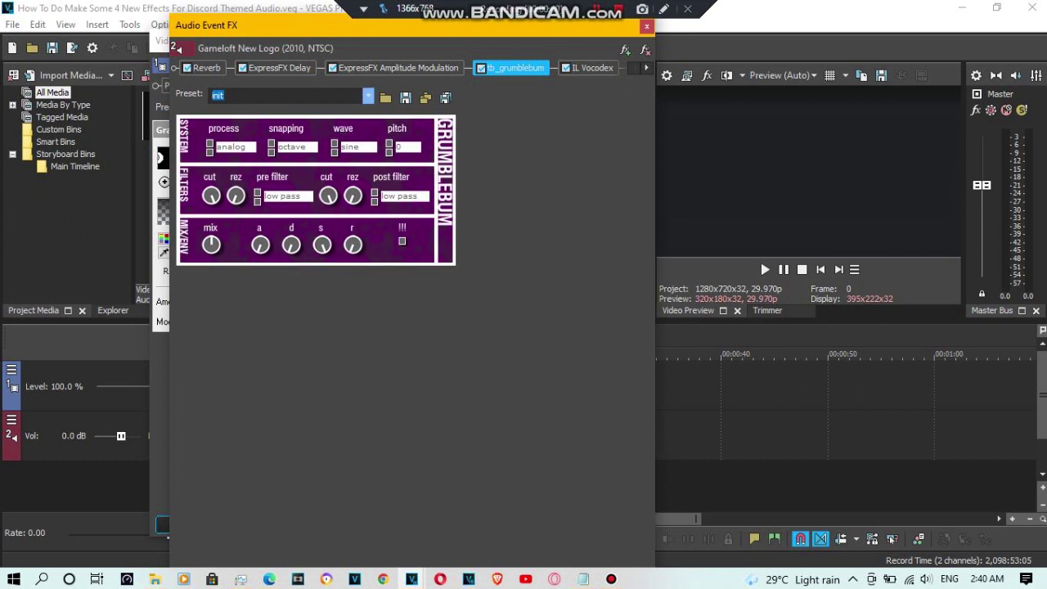
left_click(368, 95)
key("Escape")
- Examine the first IL Vocodex effect's preset name, mixer, envelope, band and carrier synthesizer settings
left_click(592, 68)
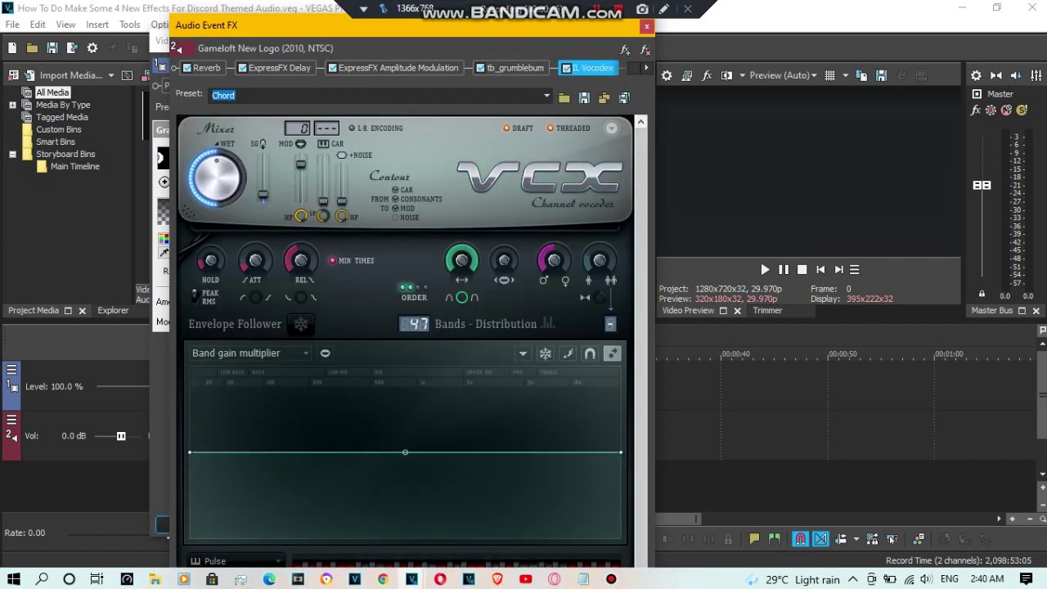
mouse_move(282, 14)
left_mouse_down()
mouse_move(283, 32)
mouse_move(289, 10)
mouse_move(292, 31)
mouse_move(298, 22)
left_mouse_up()
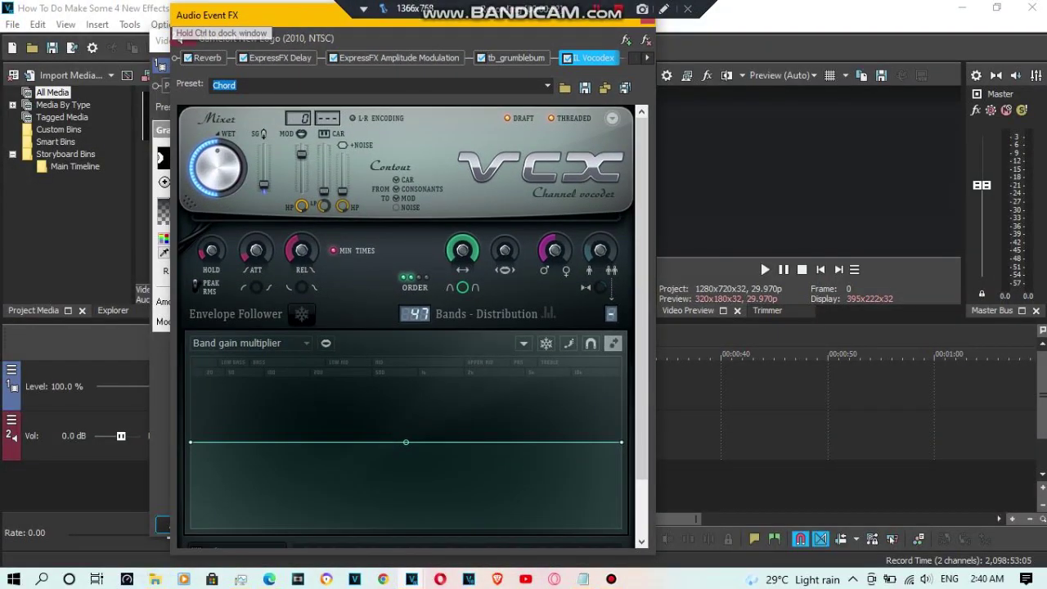
left_click_drag(642, 288, 641, 293)
scroll(405, 327, "down", 3)
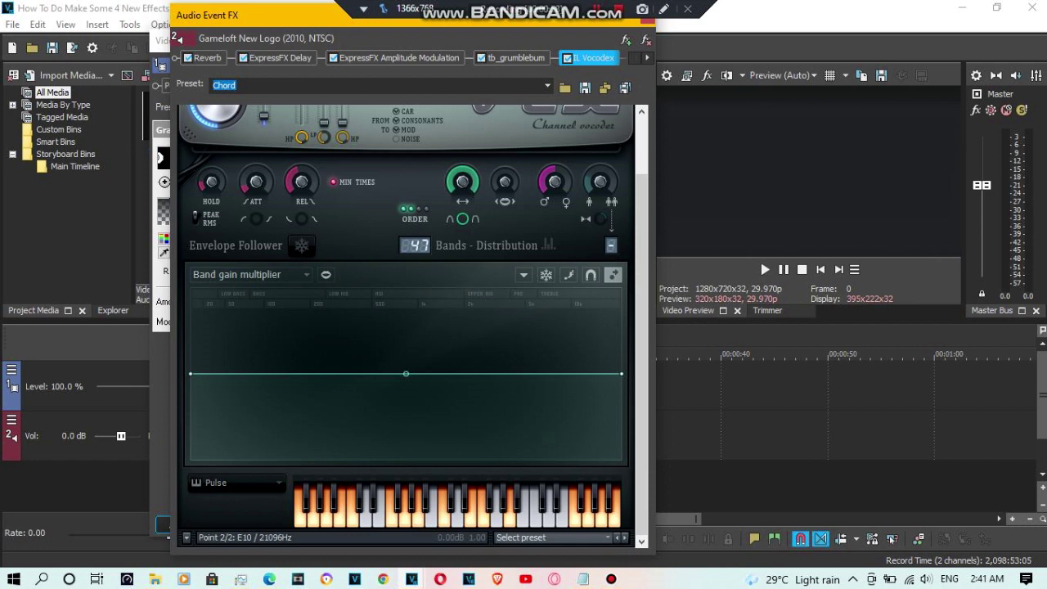
scroll(406, 327, "up", 3)
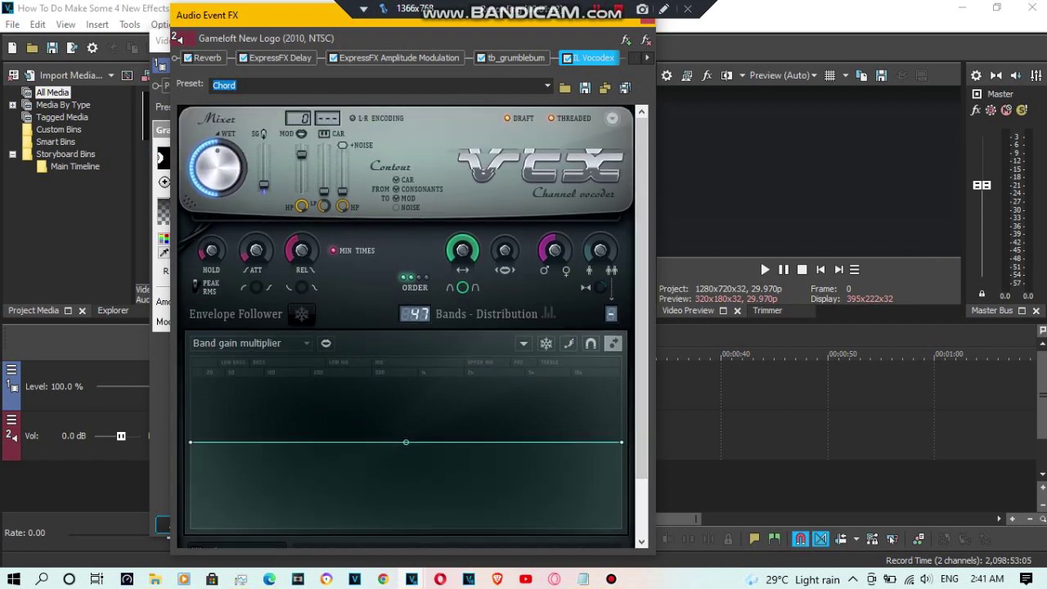
left_click(237, 86)
double_click(237, 86)
left_click(237, 86)
- Show the second IL Vocodex effect in the audio chain and check its preset and settings
left_click(647, 58)
left_click(597, 58)
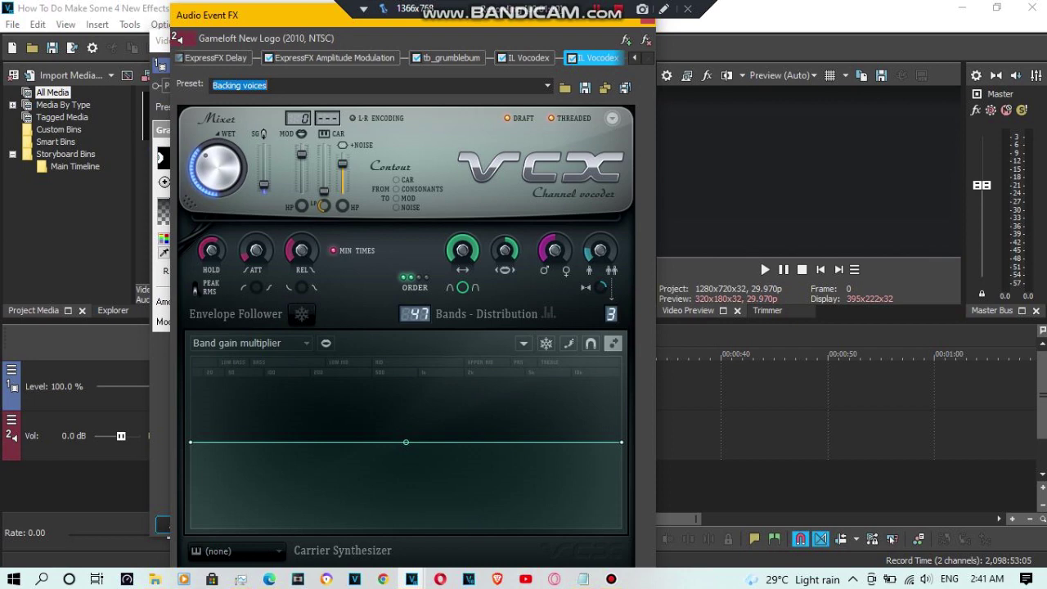
left_click(267, 85)
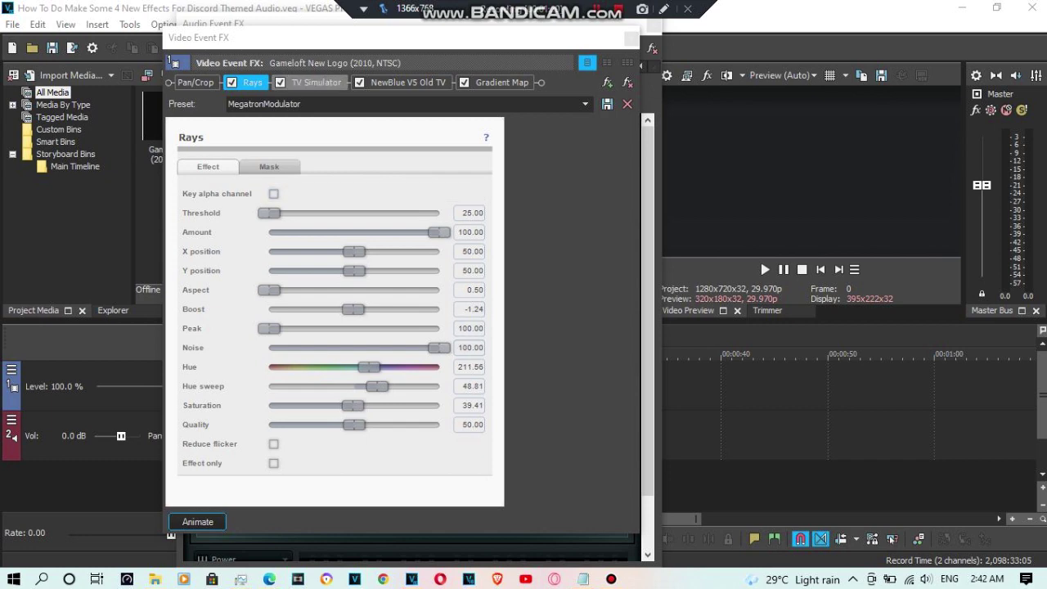
- Examine the TV Simulator and NewBlue V5 Old TV settings of the MegatronModulator video effect chain
left_click(317, 83)
left_click(315, 82)
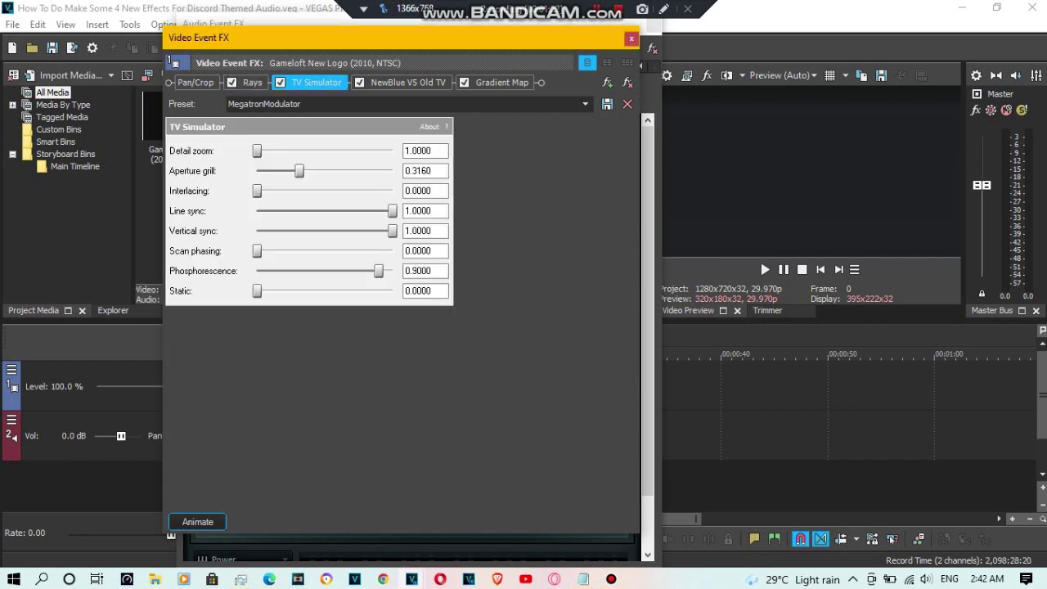
left_click(407, 83)
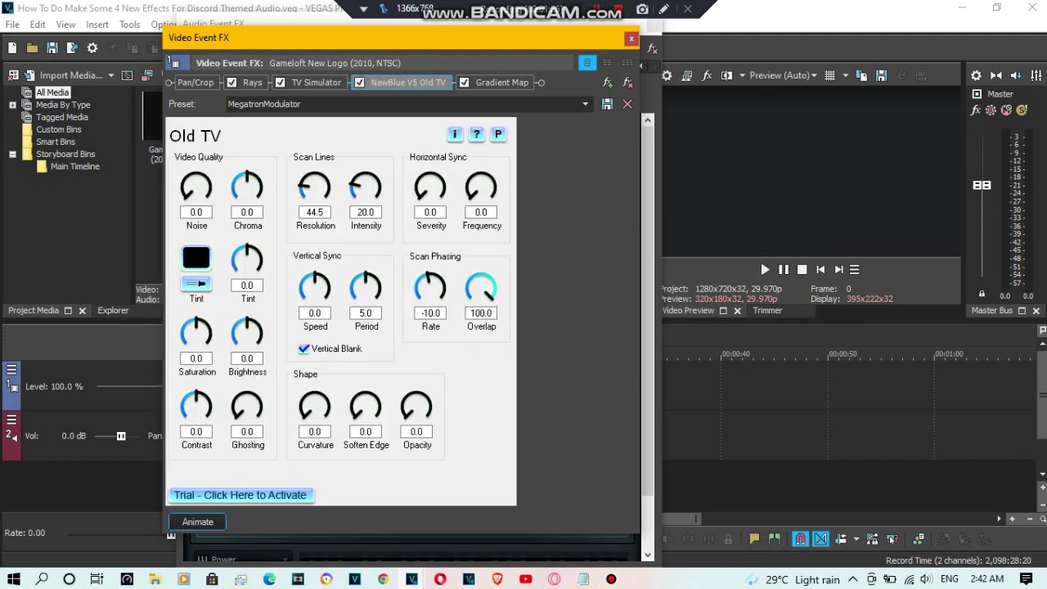
- Show the MegatronDiscordModulator Gradient Map and step through its control points to examine each point's RGB values
left_click(500, 83)
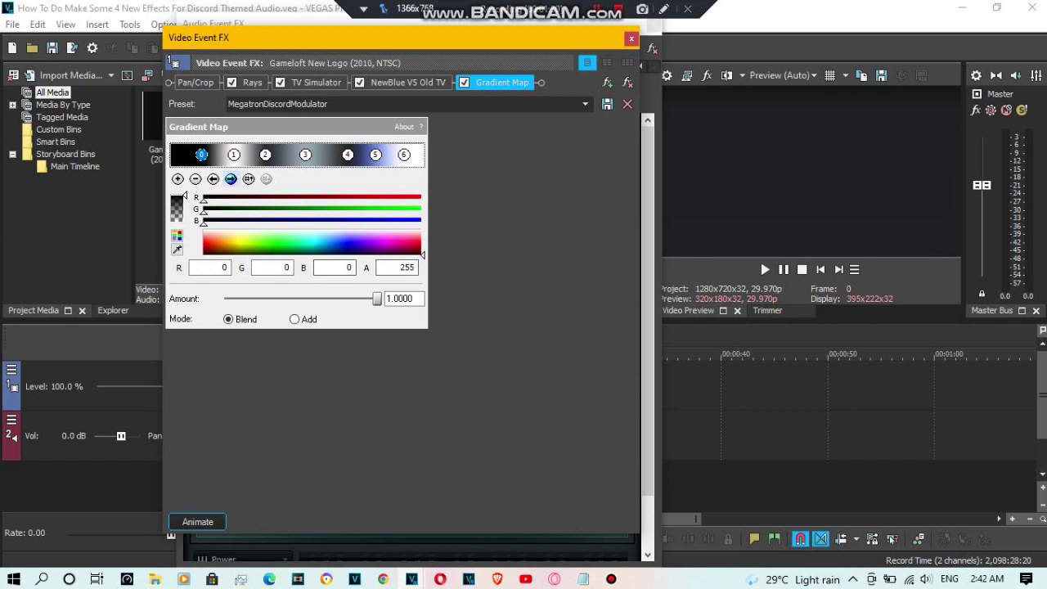
left_click(230, 178)
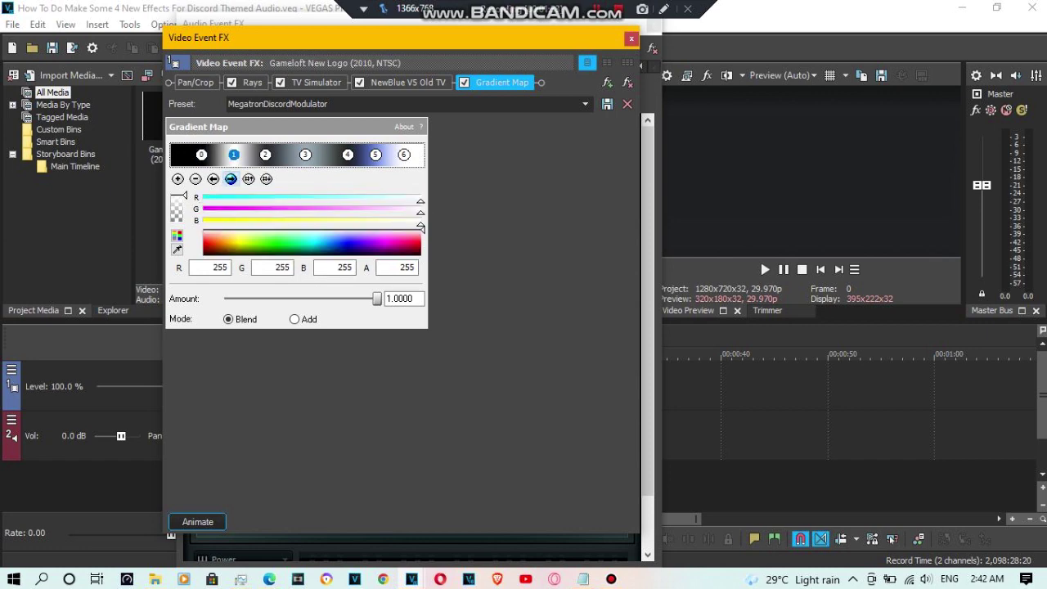
left_click(265, 155)
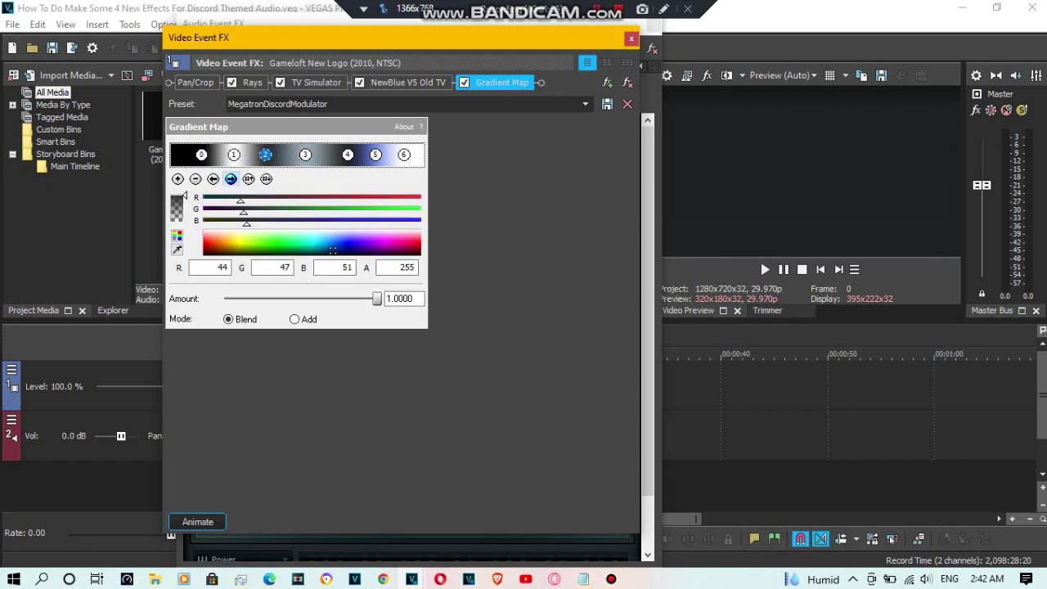
left_click(231, 178)
left_click(230, 178)
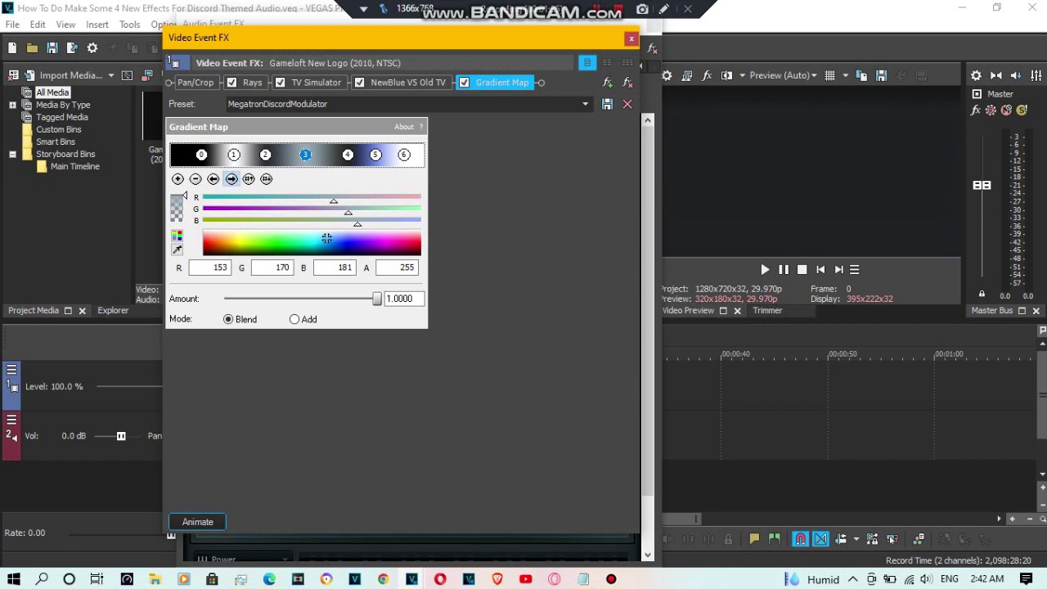
left_click(231, 178)
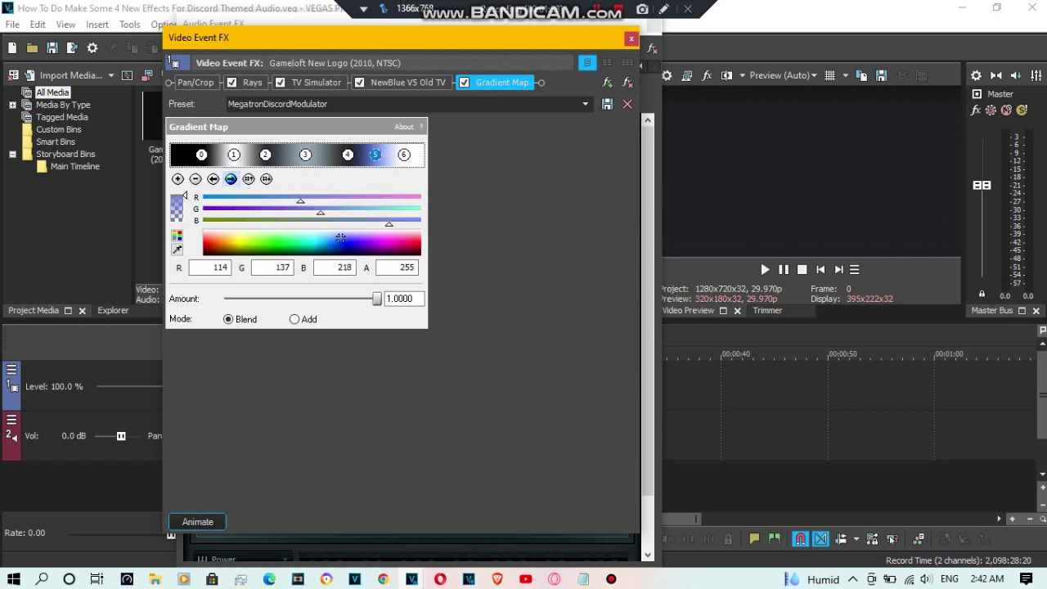
left_click(230, 178)
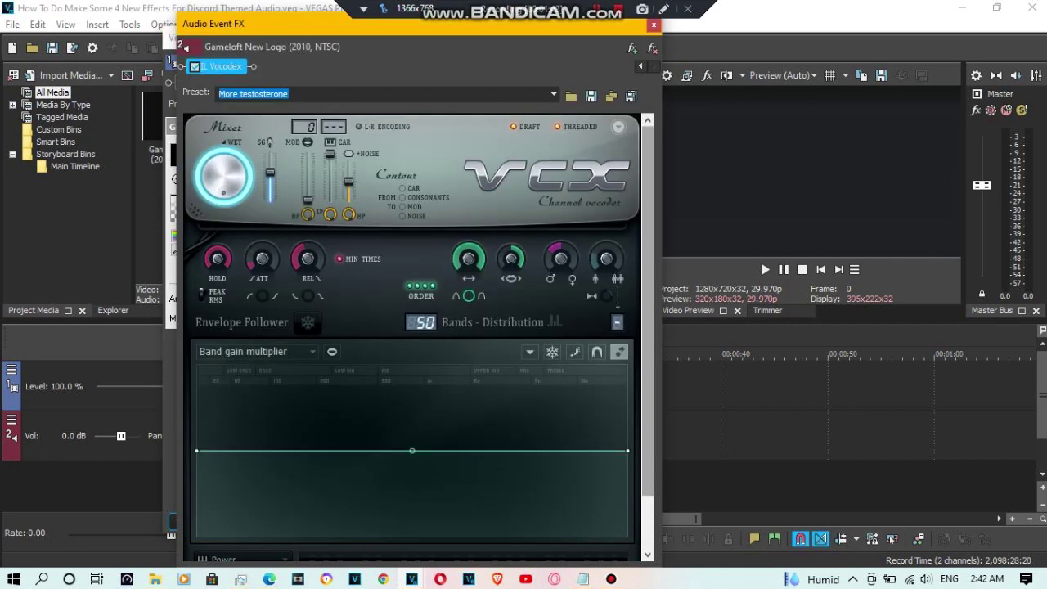
- Examine the IL Vocodex controls, carrier synthesizer and preset name in the second effect's audio chain
scroll(412, 335, "down", 2)
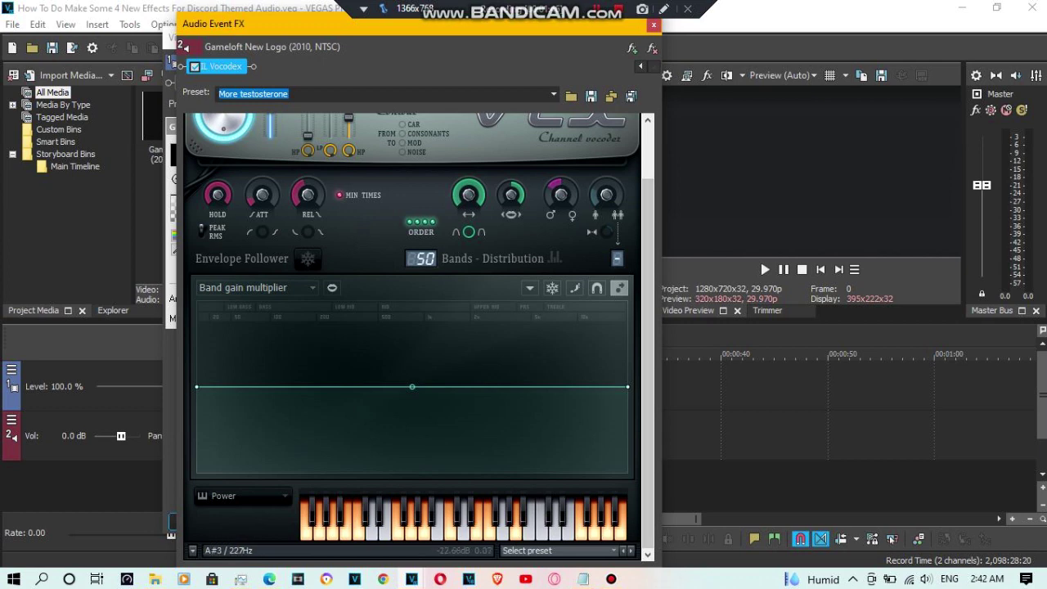
scroll(412, 335, "up", 2)
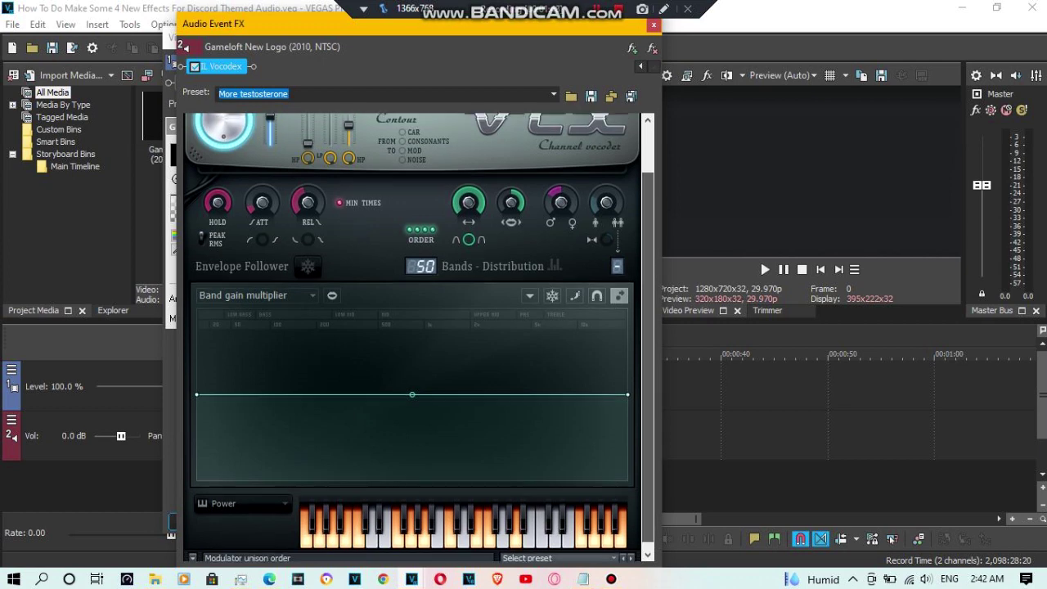
scroll(412, 335, "up", 1)
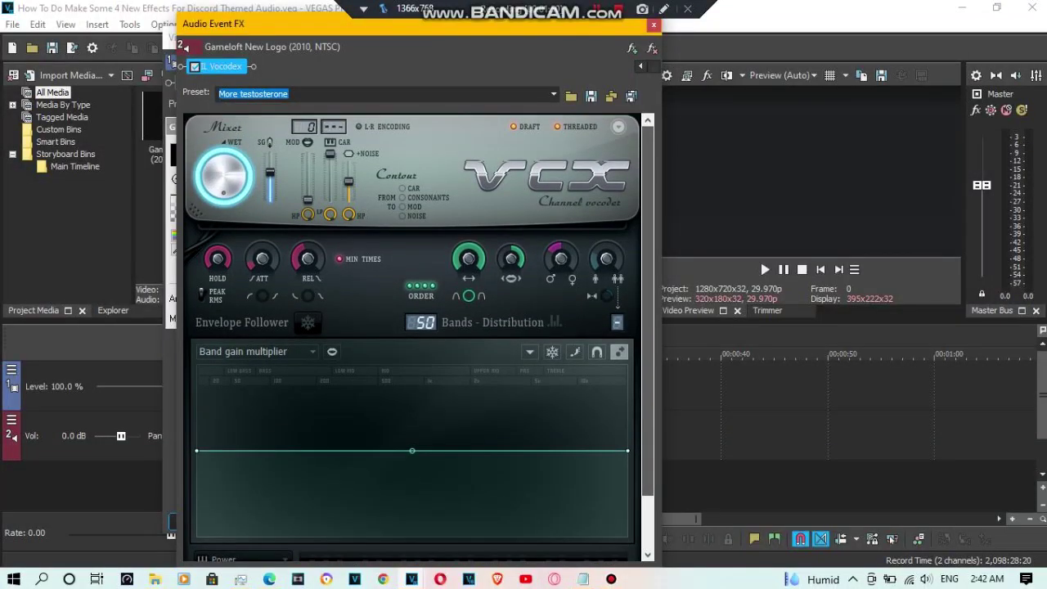
left_click(288, 94)
left_click_drag(219, 94, 290, 94)
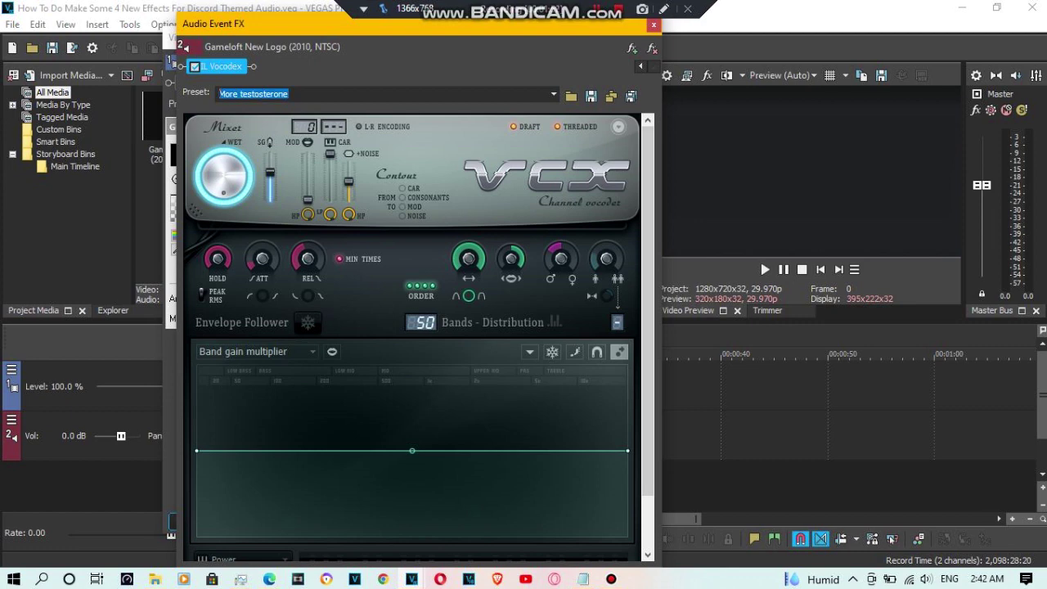
left_click(289, 94)
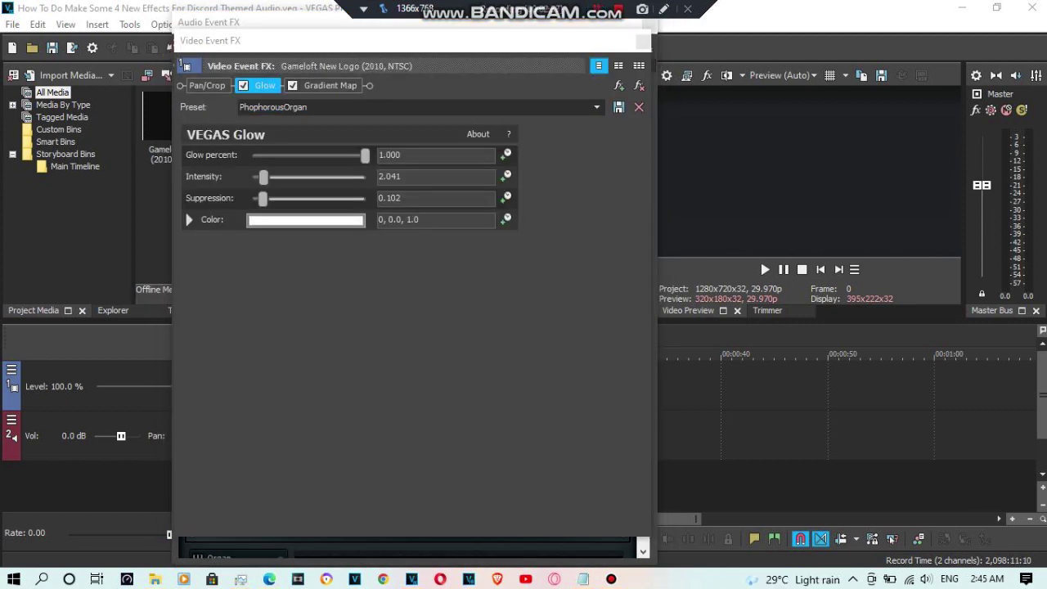
- Show the PhophorousDiscordOrgan Gradient Map and step through its control points to examine each point's RGB values, then close the video effects
left_click(329, 86)
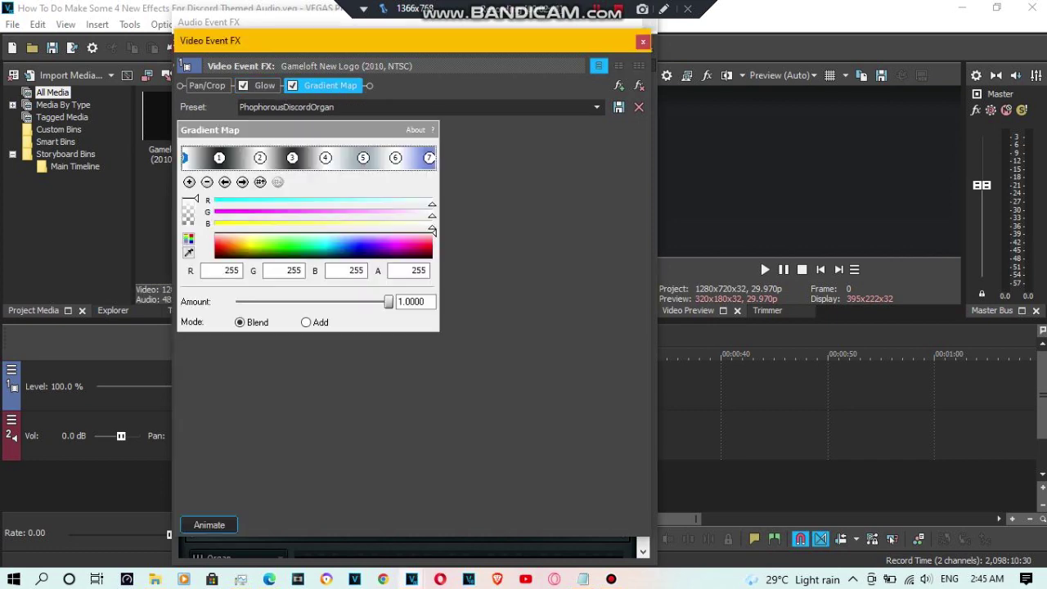
left_click(242, 182)
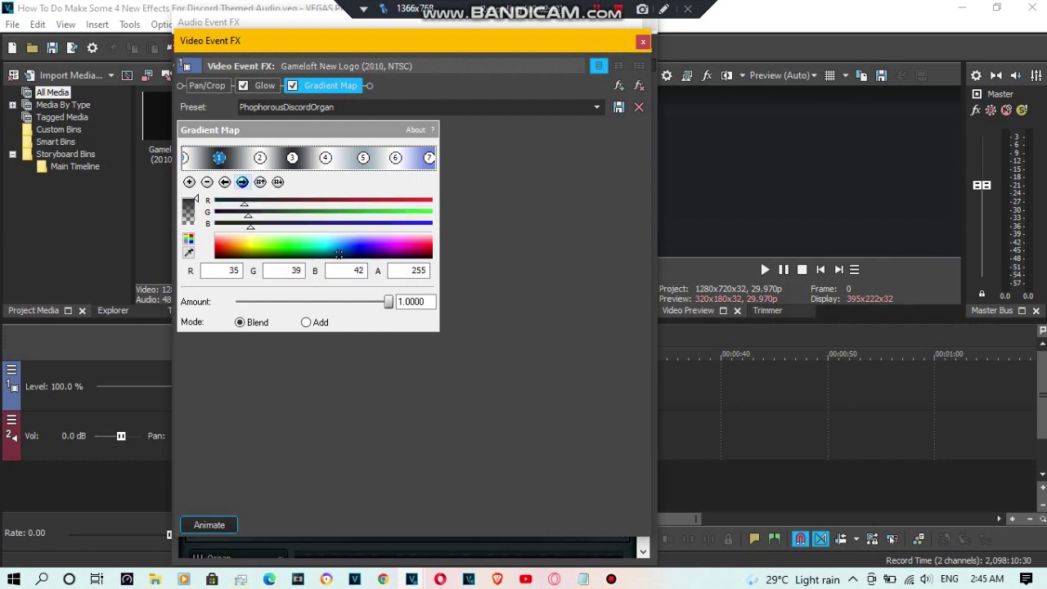
left_click(242, 182)
left_click(242, 182)
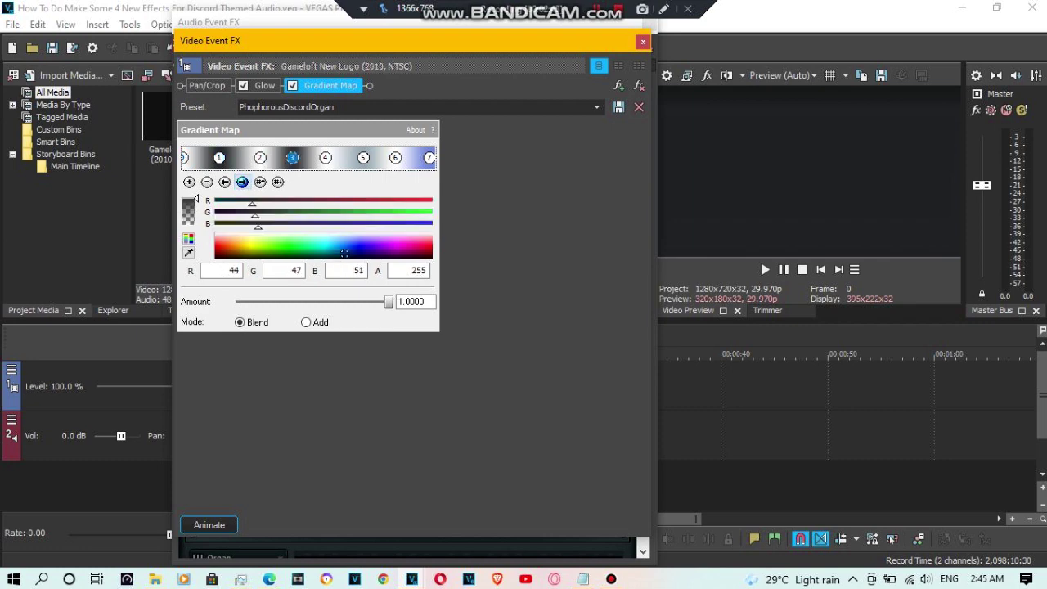
left_click(242, 182)
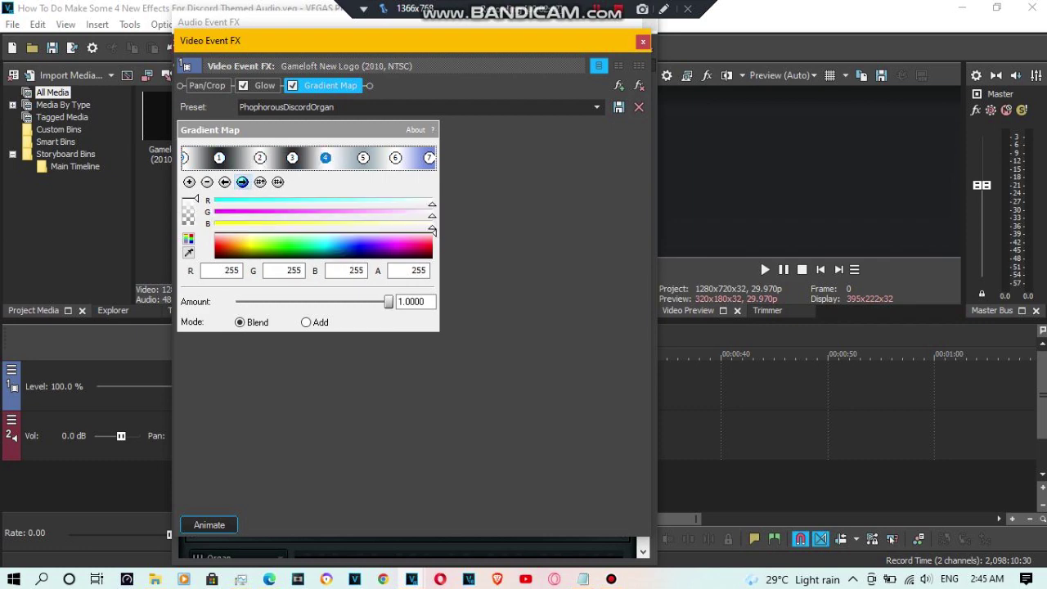
left_click(242, 181)
left_click(242, 182)
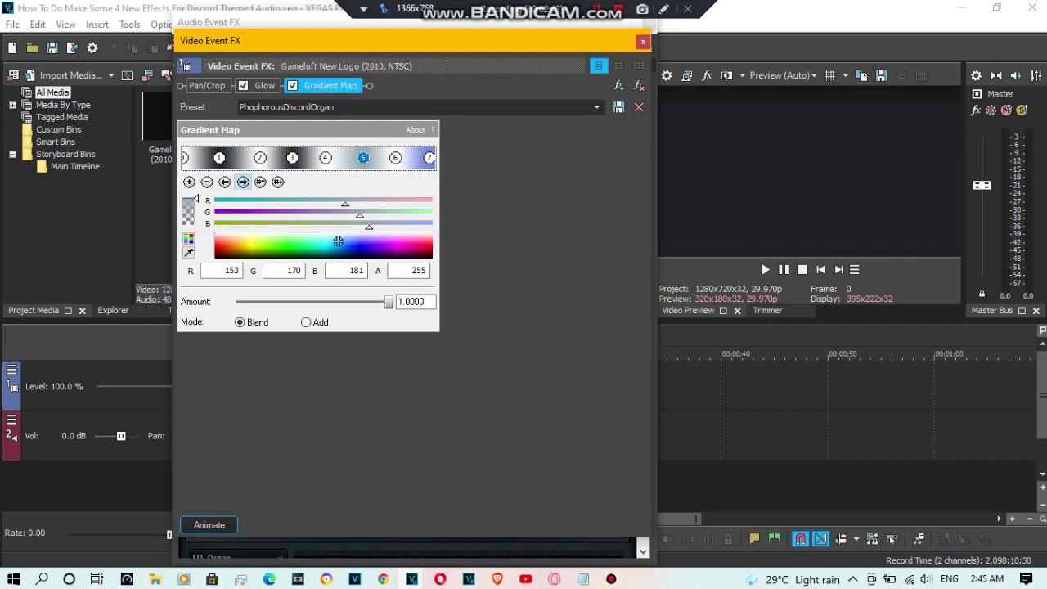
left_click(242, 182)
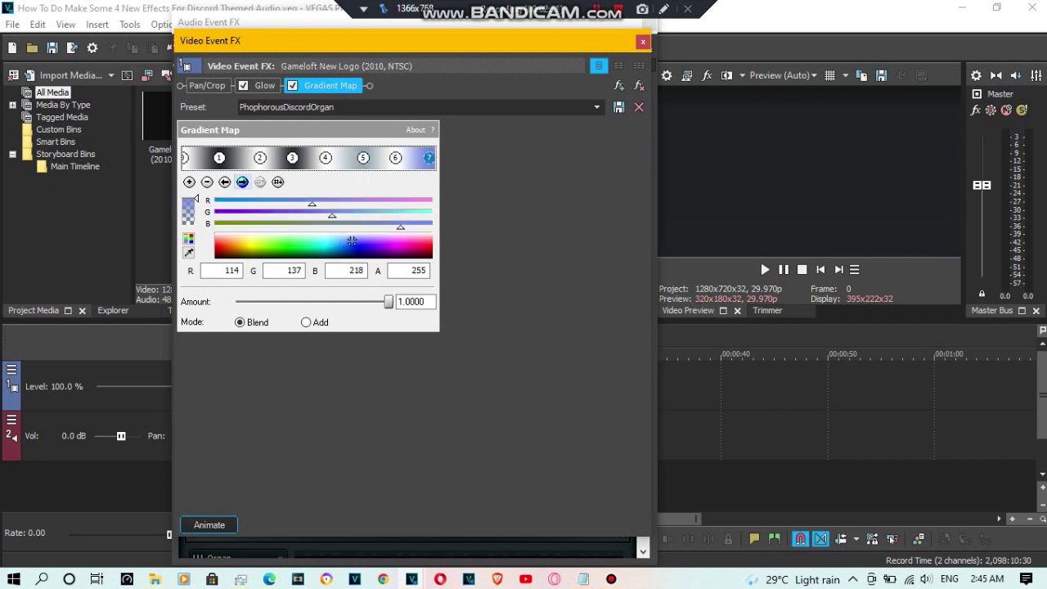
left_click(643, 42)
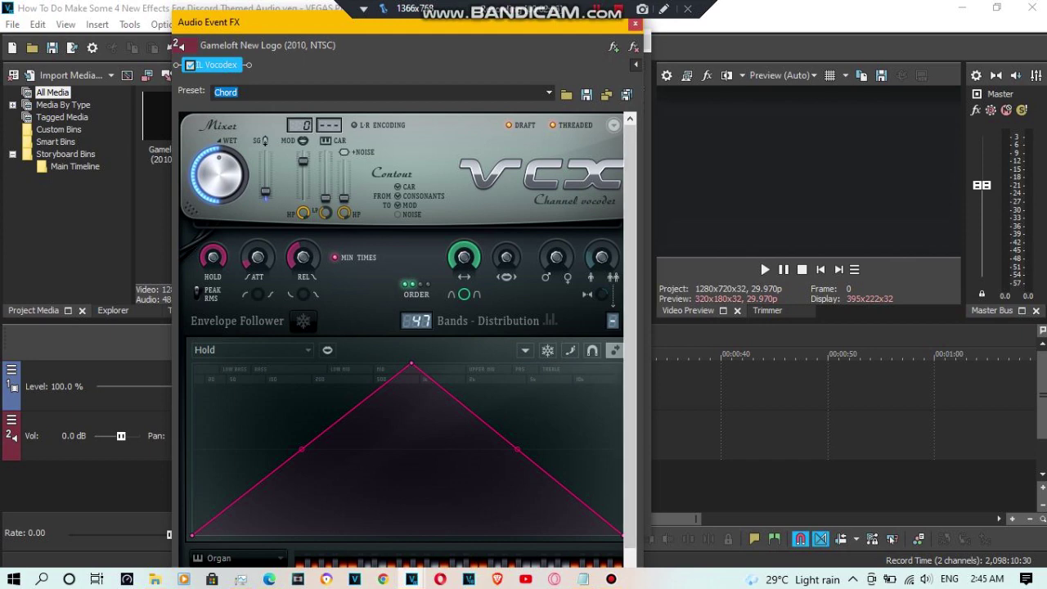
- Enlarge and reposition the audio effect window to examine the Chord preset's IL Vocodex controls, Hold envelope and carrier keyboard
left_click_drag(644, 189, 655, 189)
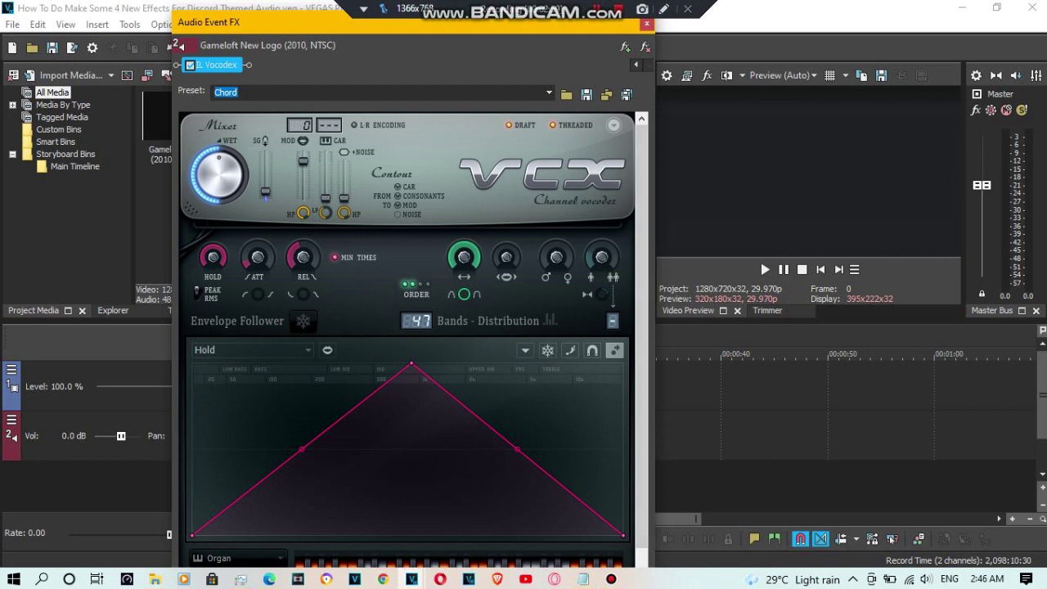
left_click_drag(334, 27, 337, 16)
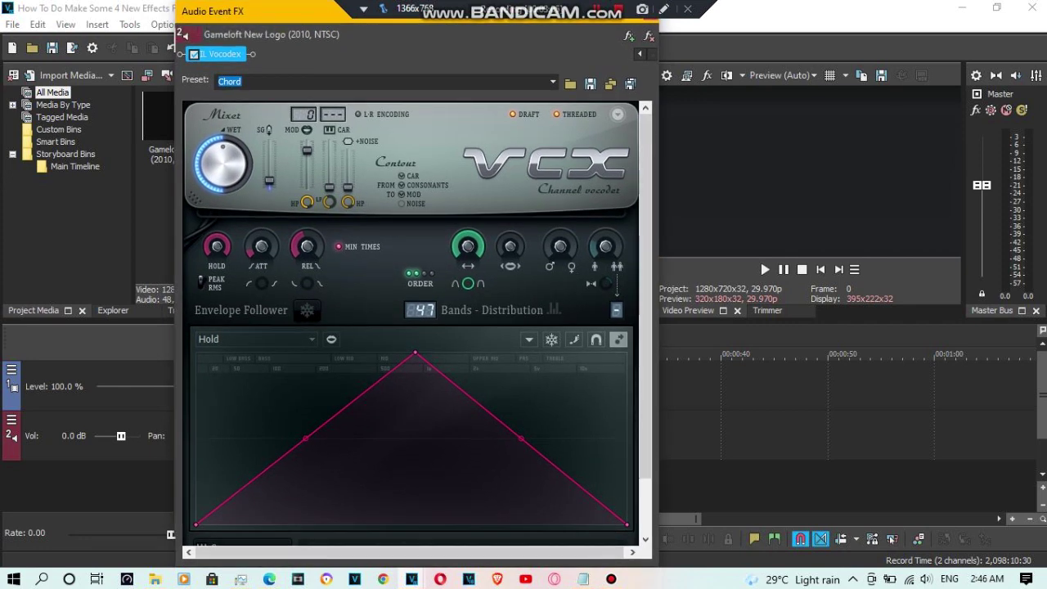
left_click_drag(662, 246, 665, 246)
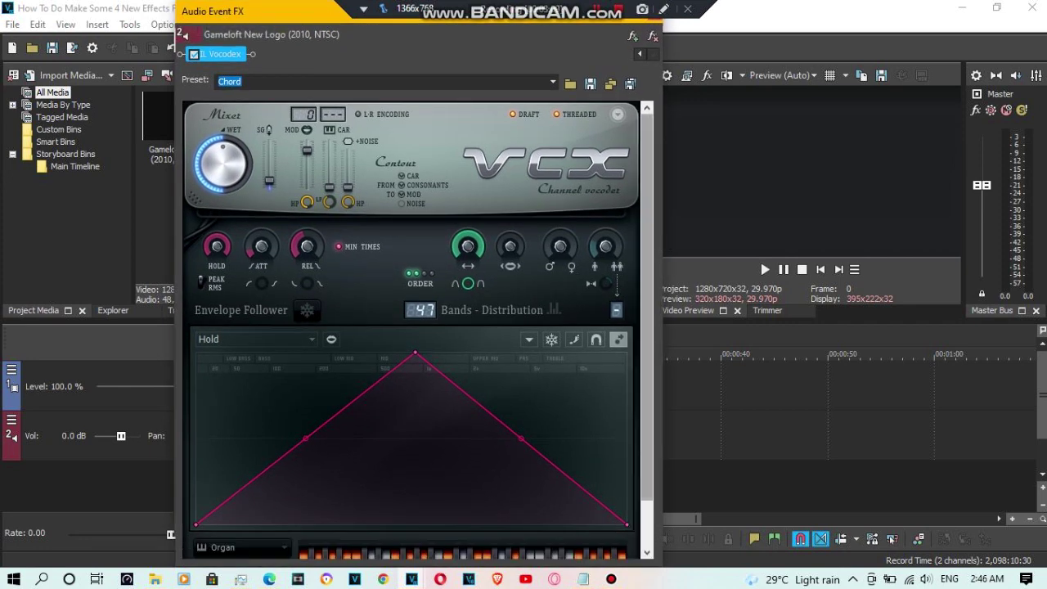
scroll(413, 327, "down", 2)
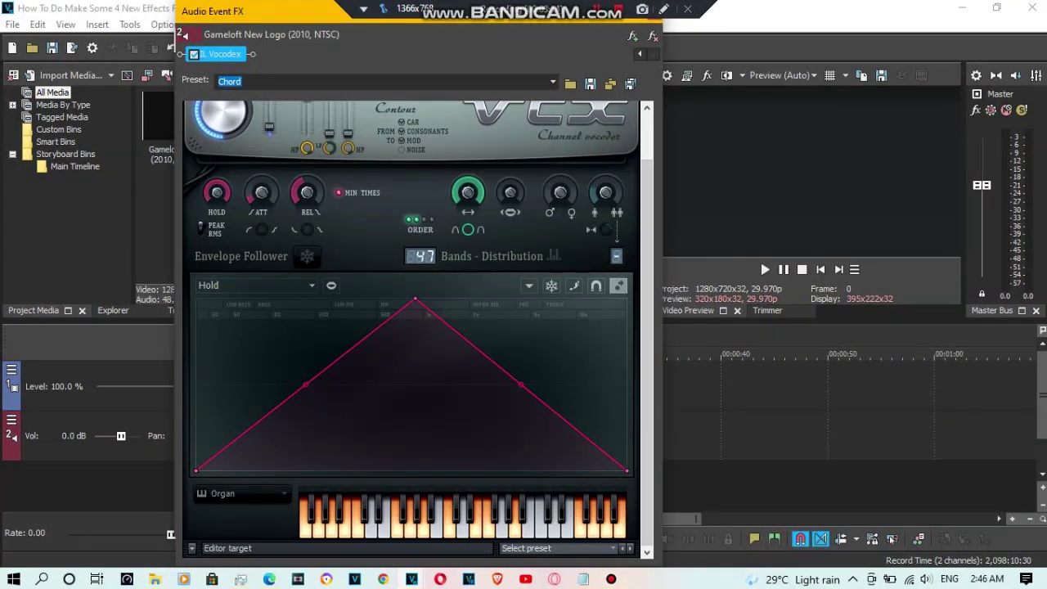
left_click(256, 285)
left_click(256, 400)
scroll(418, 330, "up", 2)
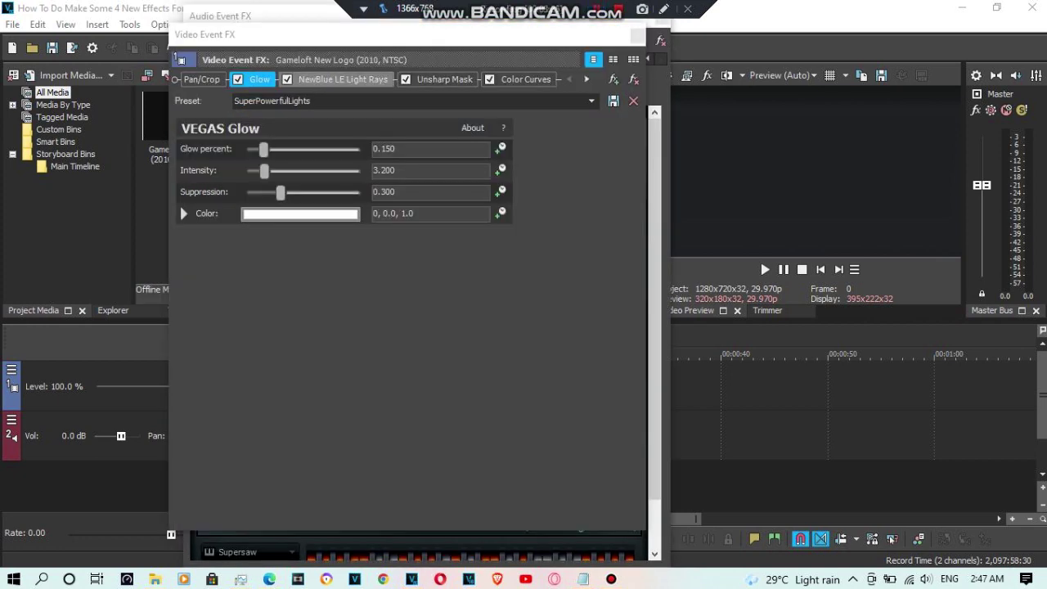
- Examine the NewBlue LE Light Rays, Unsharp Mask and Color Curves presets and settings in the SuperPowerfulLights video effect chain
left_click(343, 79)
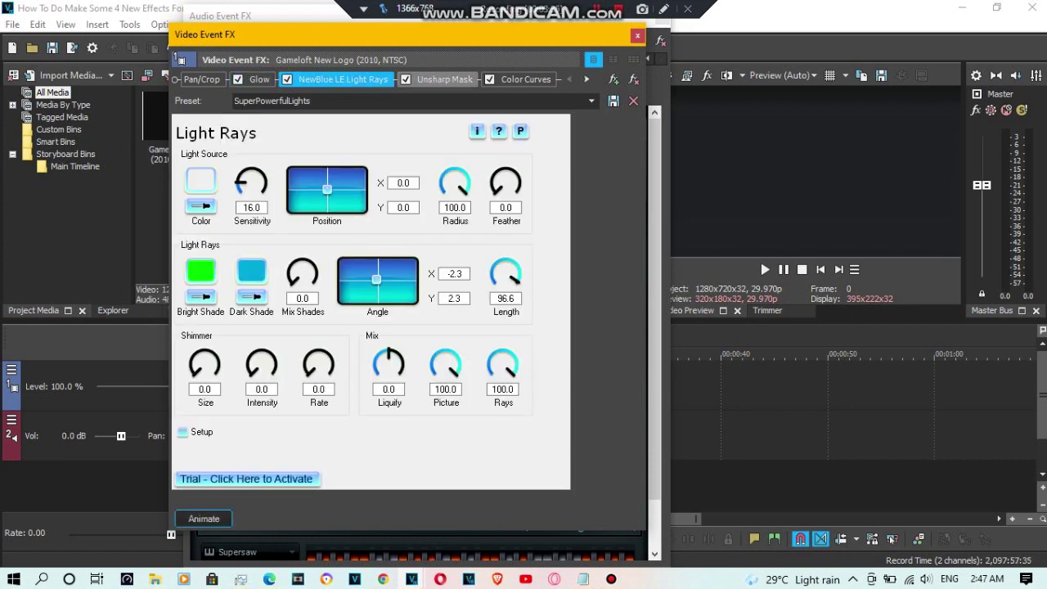
left_click(444, 79)
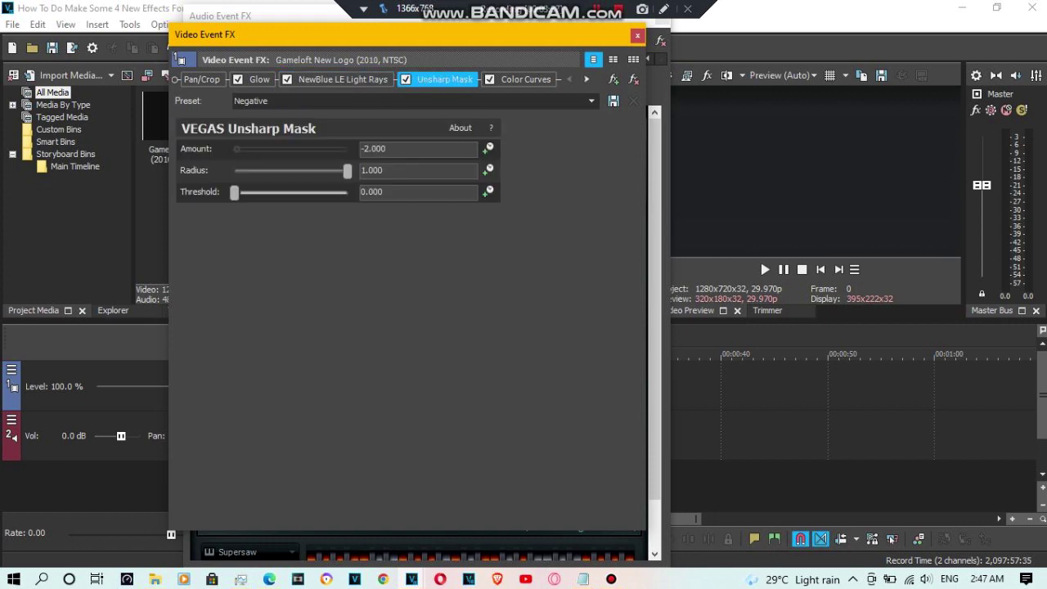
left_click(591, 101)
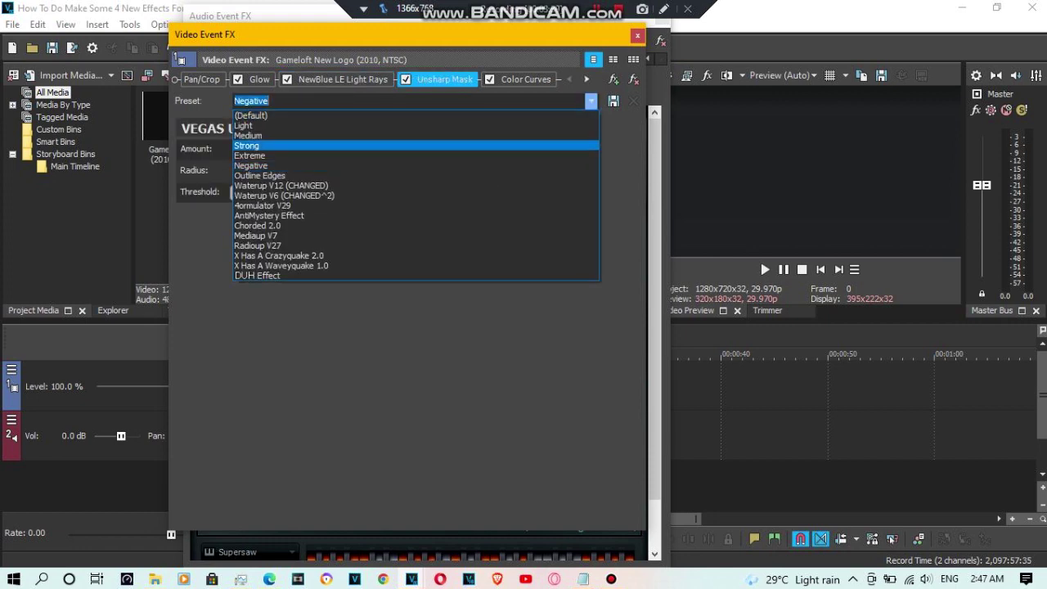
left_click(416, 164)
left_click(586, 79)
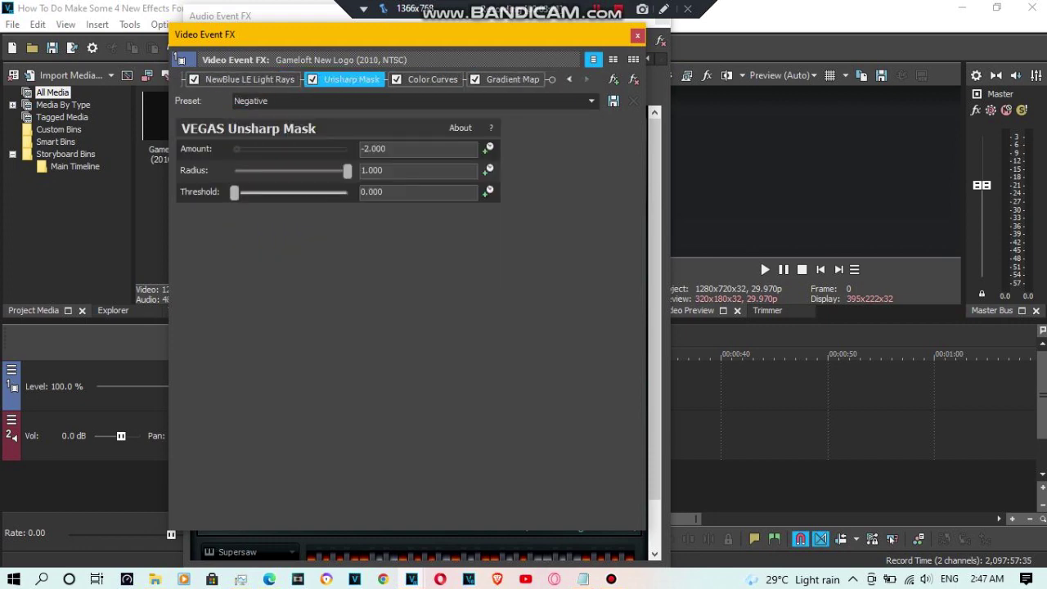
left_click(432, 79)
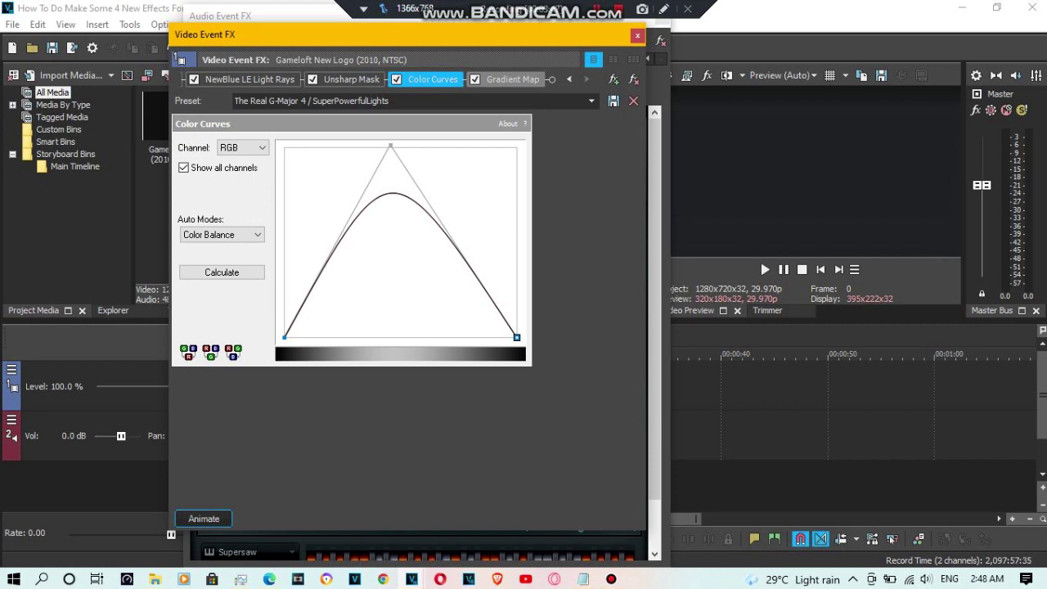
- Show the SuperPowerfulDiscordLights Gradient Map and examine the RGB values of each control point in turn, closing the video effects when finished
left_click(513, 79)
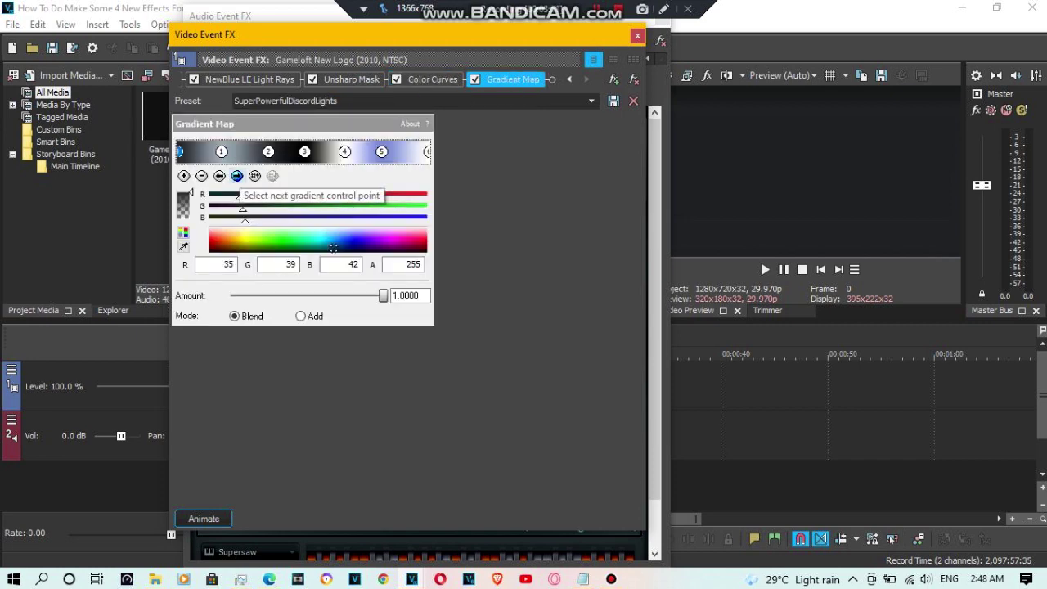
left_click(237, 176)
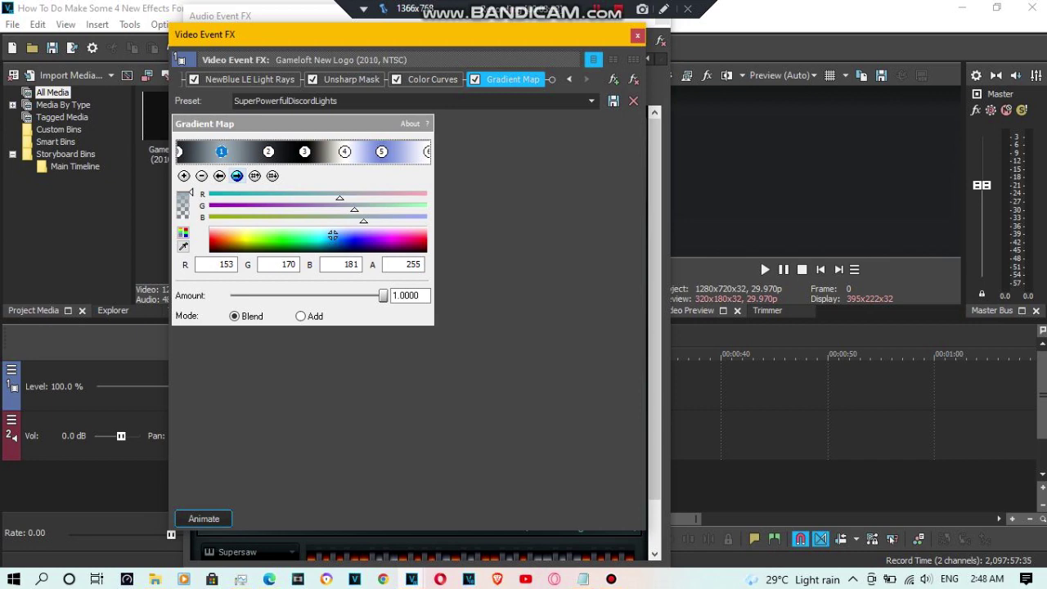
left_click(237, 176)
left_click(237, 175)
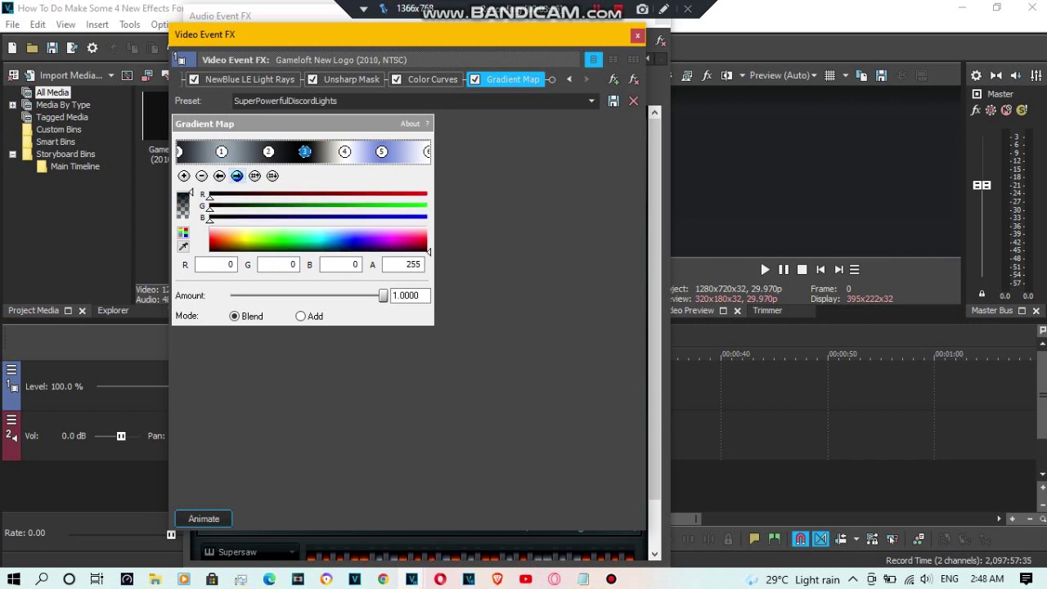
left_click(236, 175)
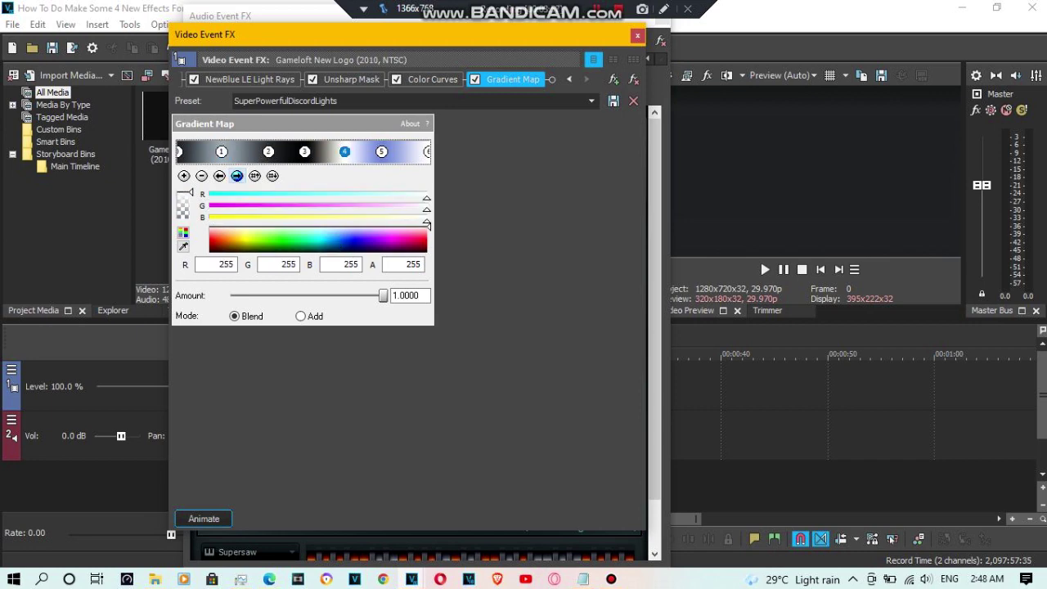
left_click(236, 175)
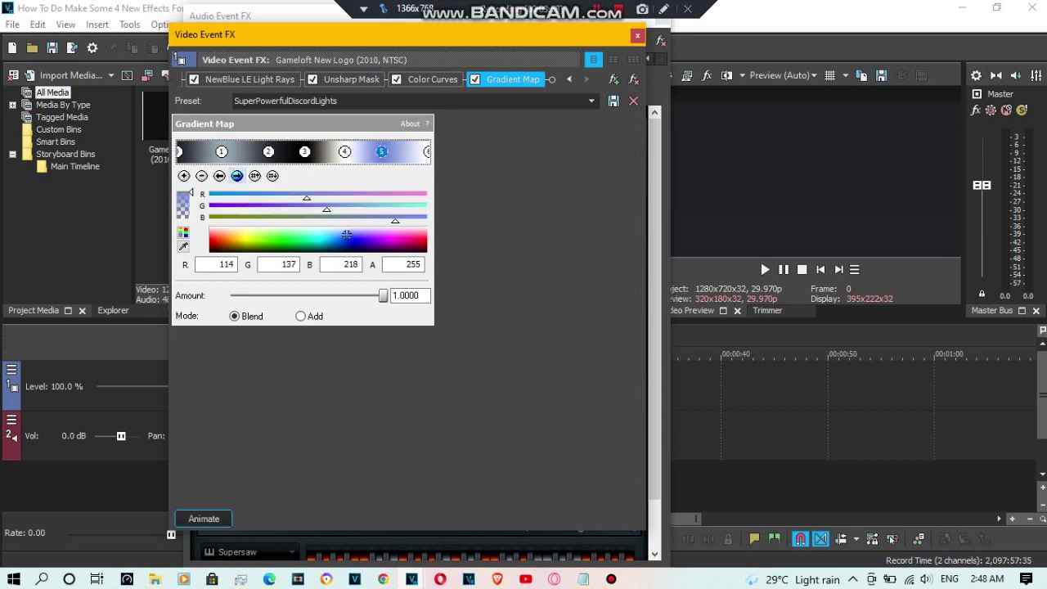
left_click(236, 175)
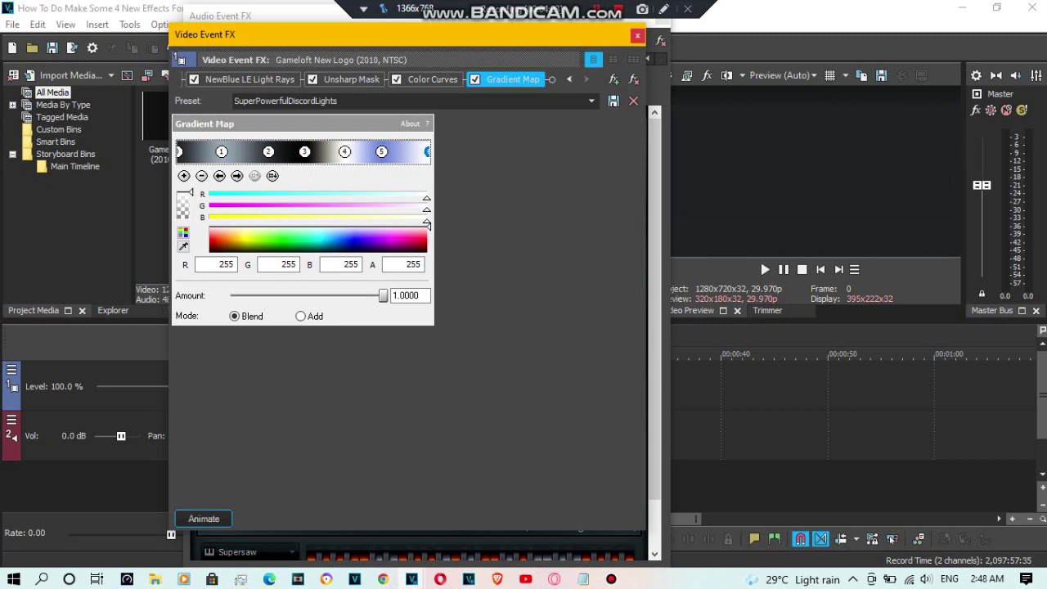
left_click(637, 35)
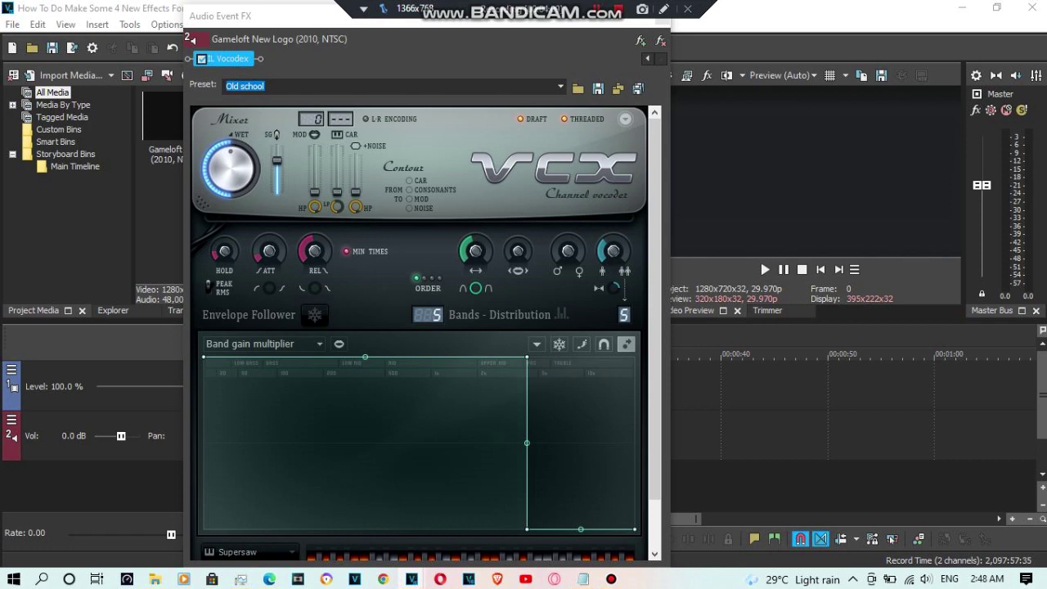
- Examine the Old school IL Vocodex band gain multiplier, saturation mix and saturation curve envelopes plus its carrier keyboard, and close the audio effects
left_click(264, 343)
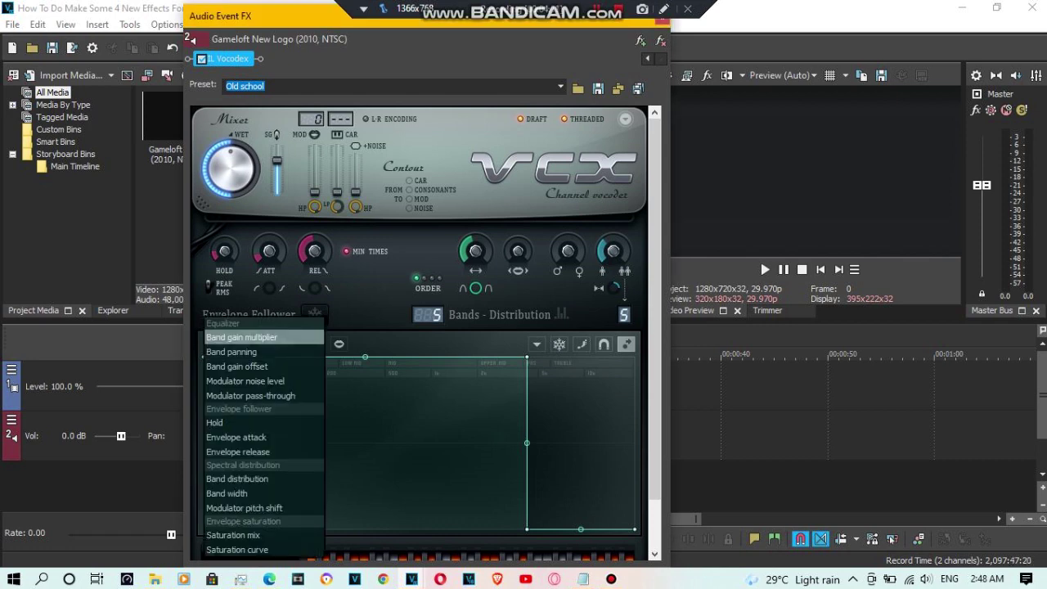
left_click(242, 337)
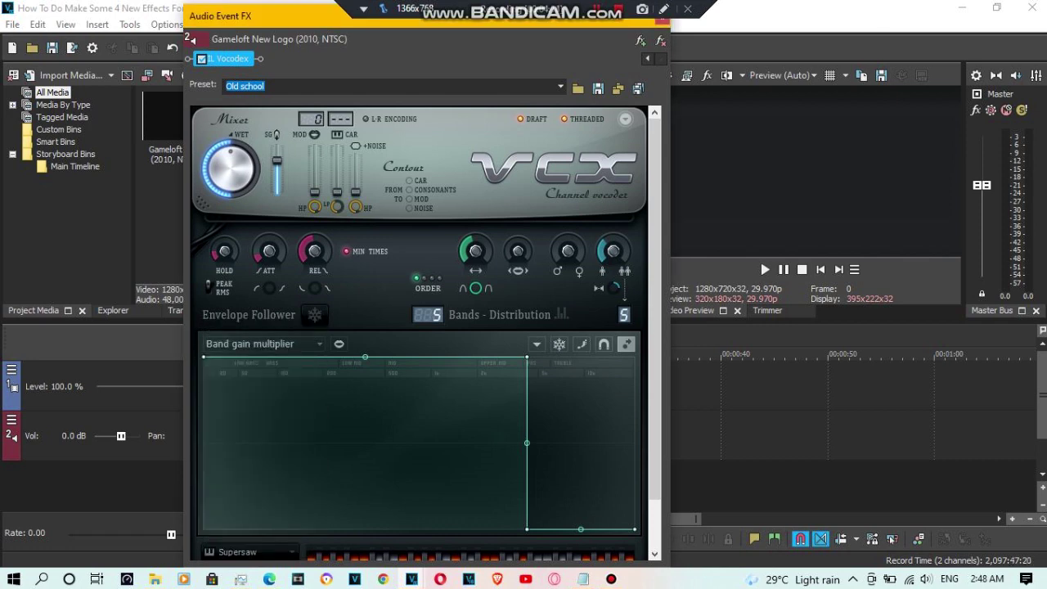
left_click(264, 344)
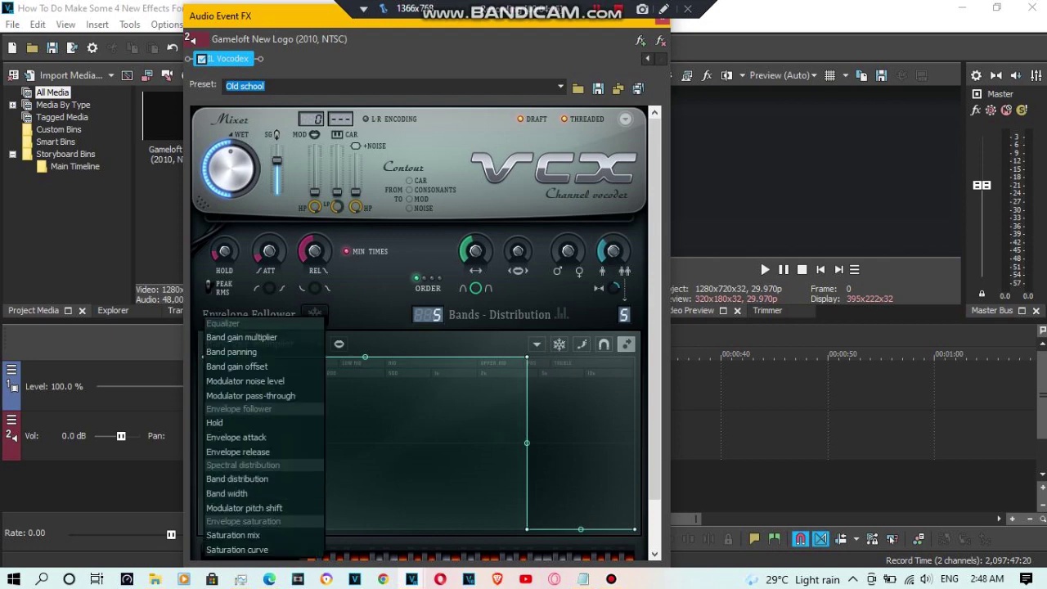
key("Return")
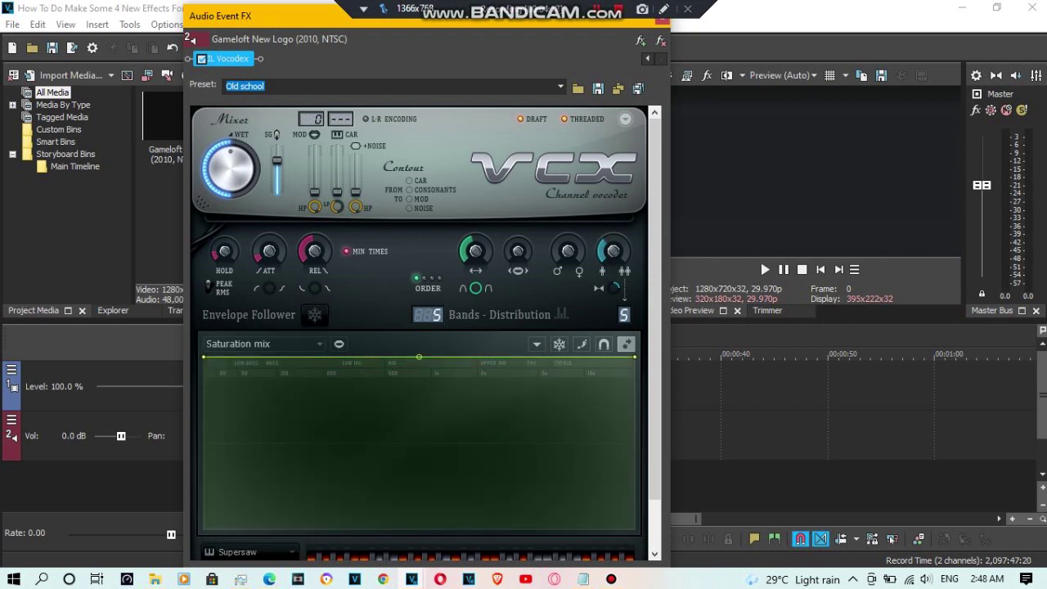
left_click(263, 344)
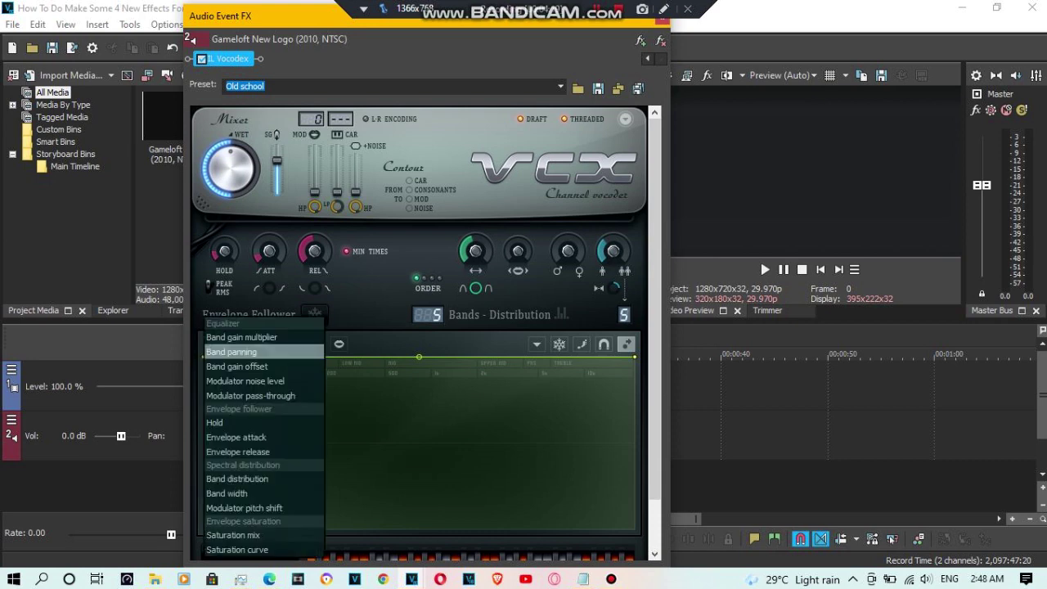
left_click(263, 549)
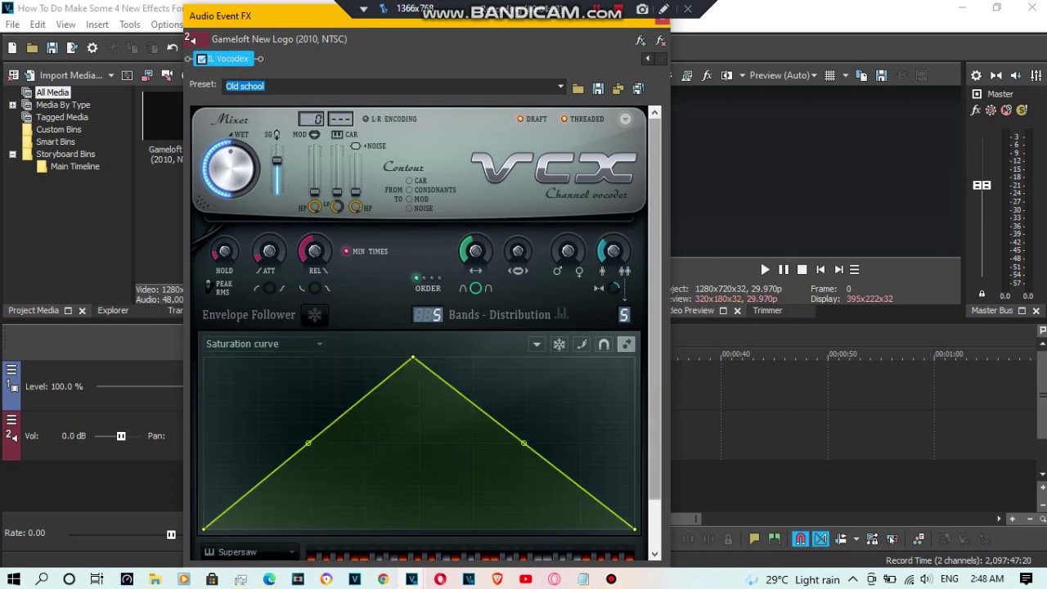
scroll(419, 334, "down", 3)
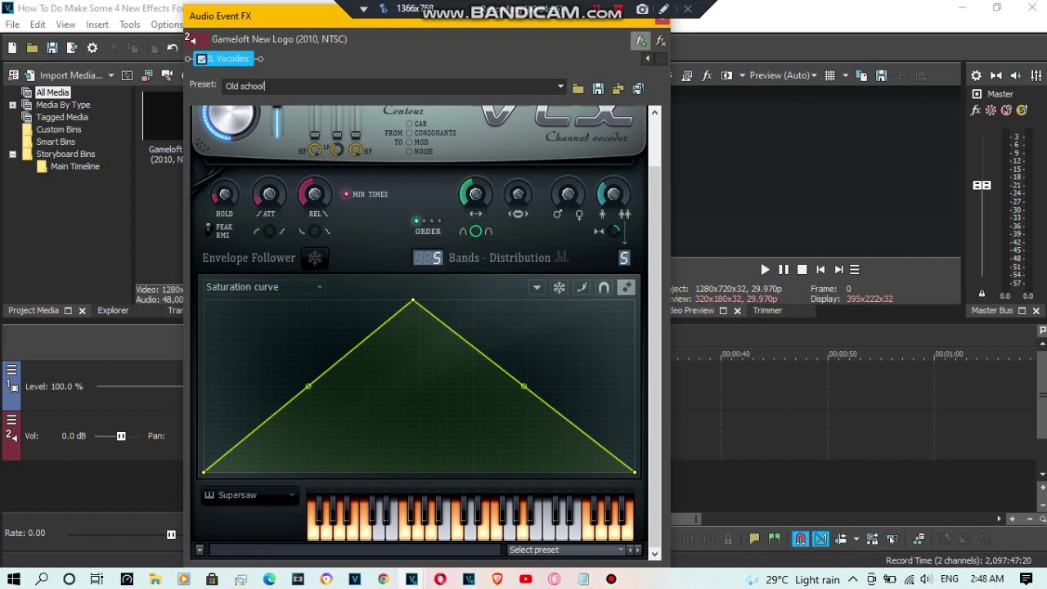
left_click(663, 16)
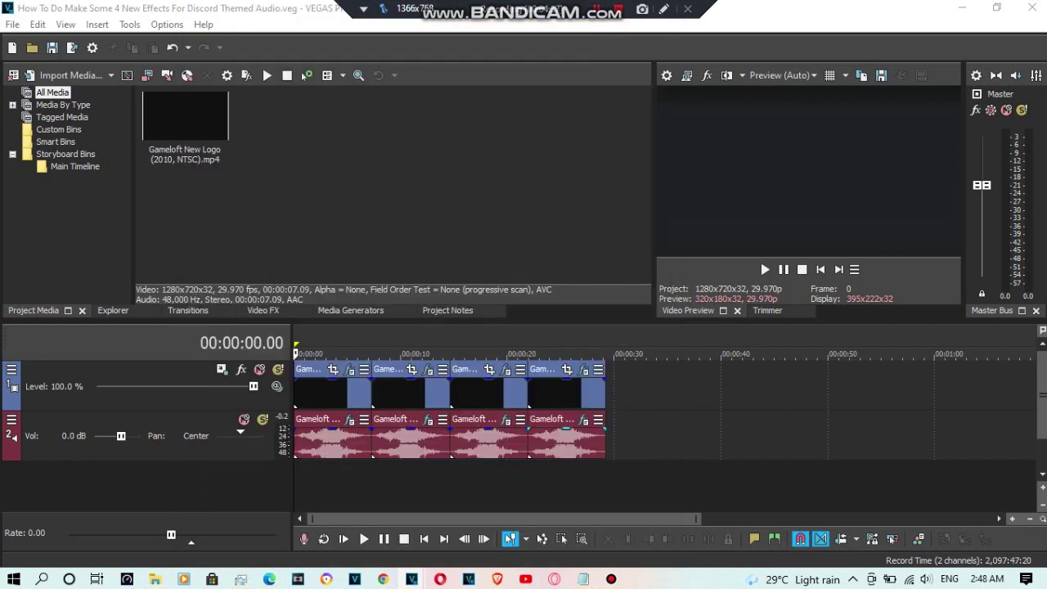
- Select the time range spanning all four clips on the timeline and play the finished effects
double_click(450, 484)
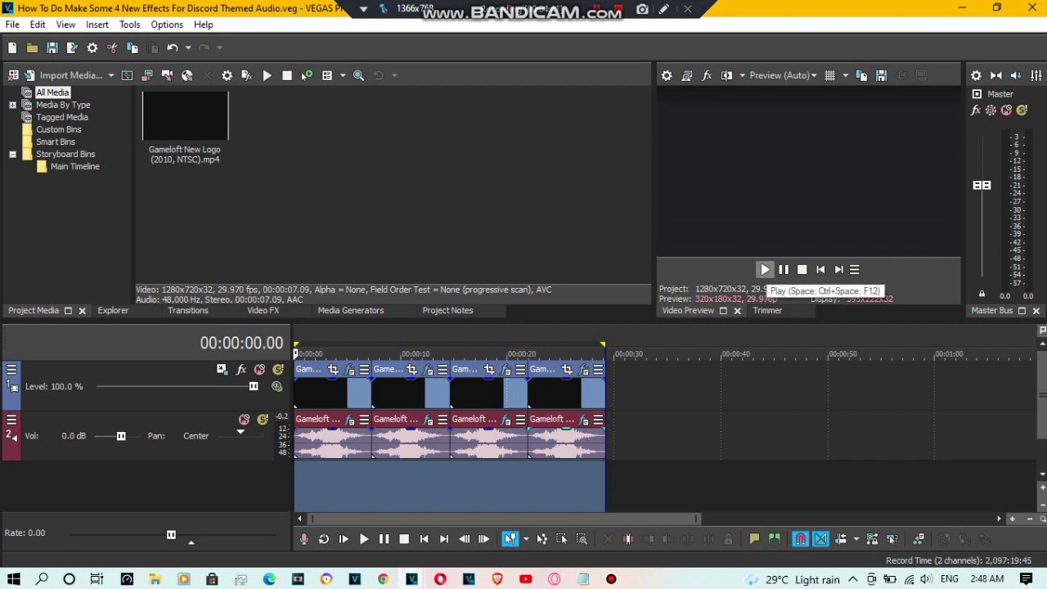
left_click(765, 269)
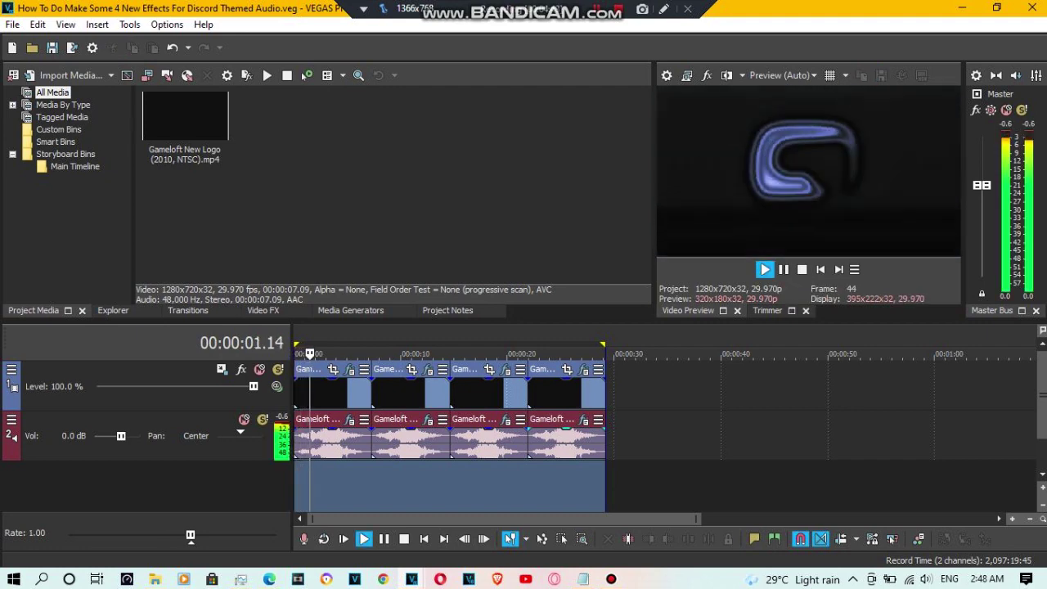